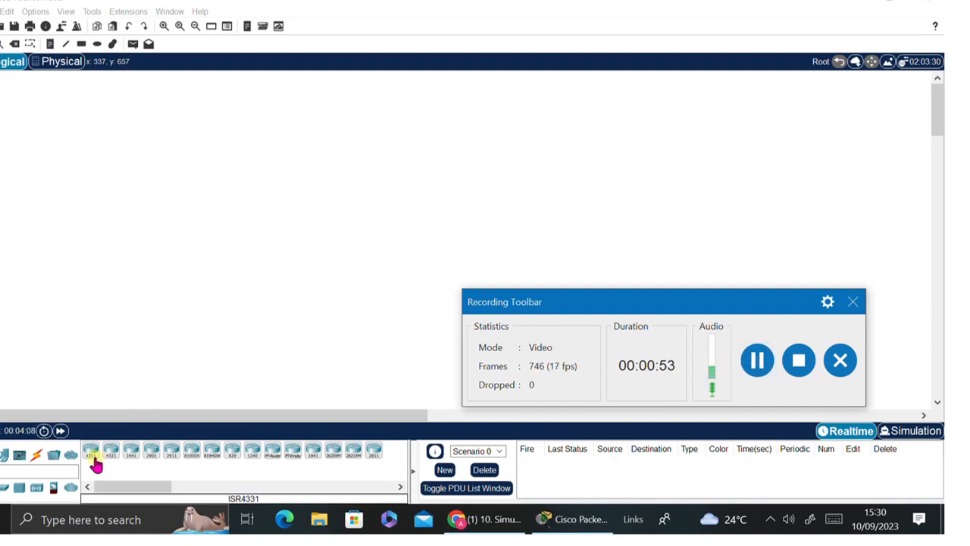
# - Place an ISR4331 router near the top centre of the workspace
pyautogui.moveTo(635, 307); pyautogui.dragTo(674, 464)
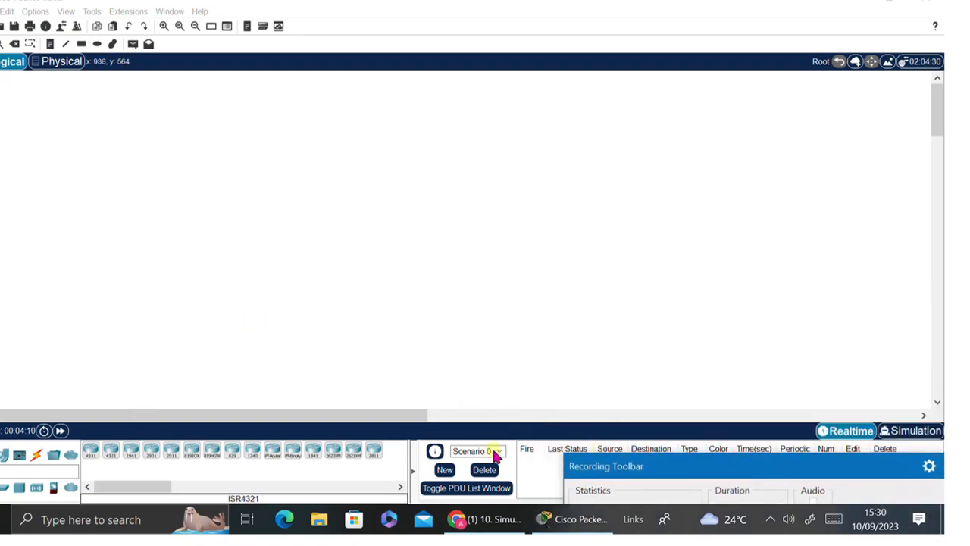
pyautogui.click(90, 450)
pyautogui.click(124, 291)
pyautogui.click(411, 115)
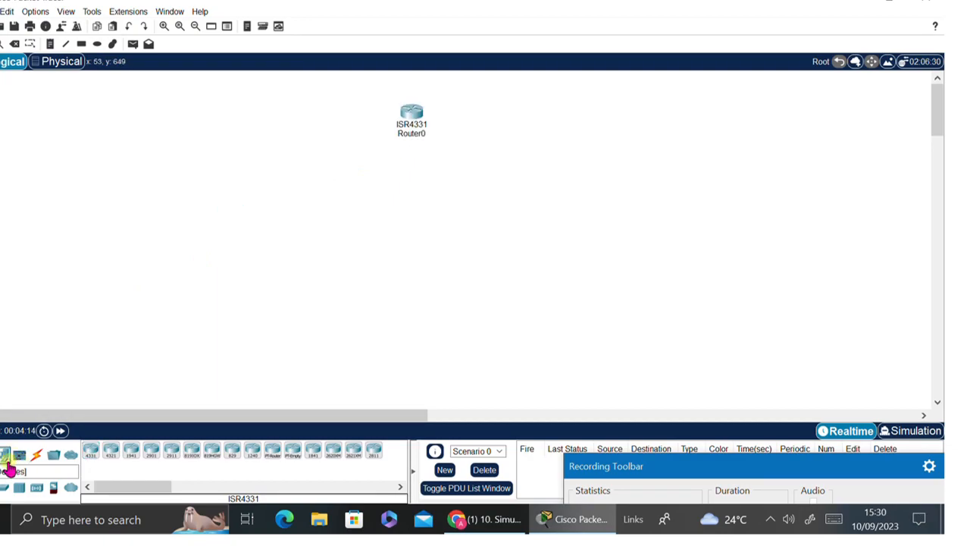
# - Add two generic PCs, PC0 and PC1, side by side lower on the workspace
pyautogui.click(6, 456)
pyautogui.click(91, 452)
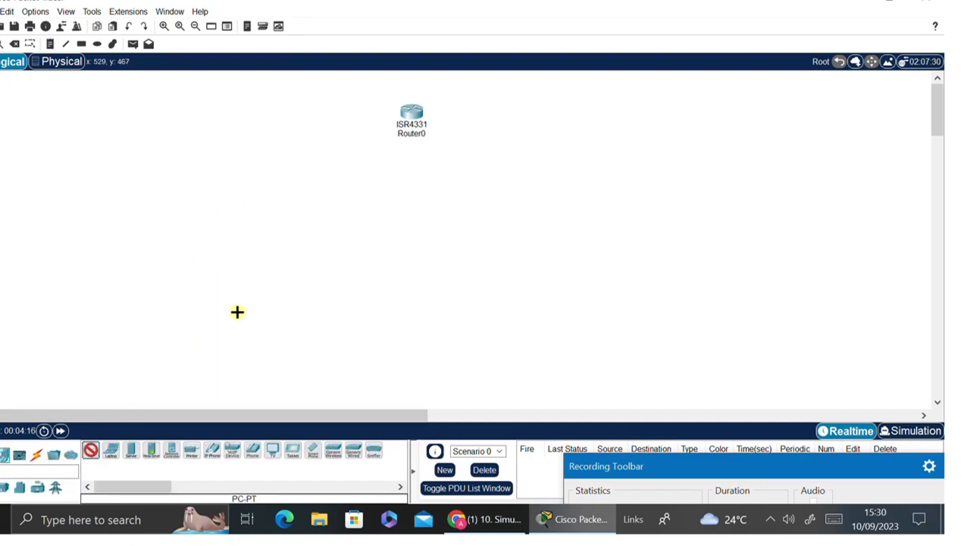
pyautogui.click(297, 275)
pyautogui.click(91, 452)
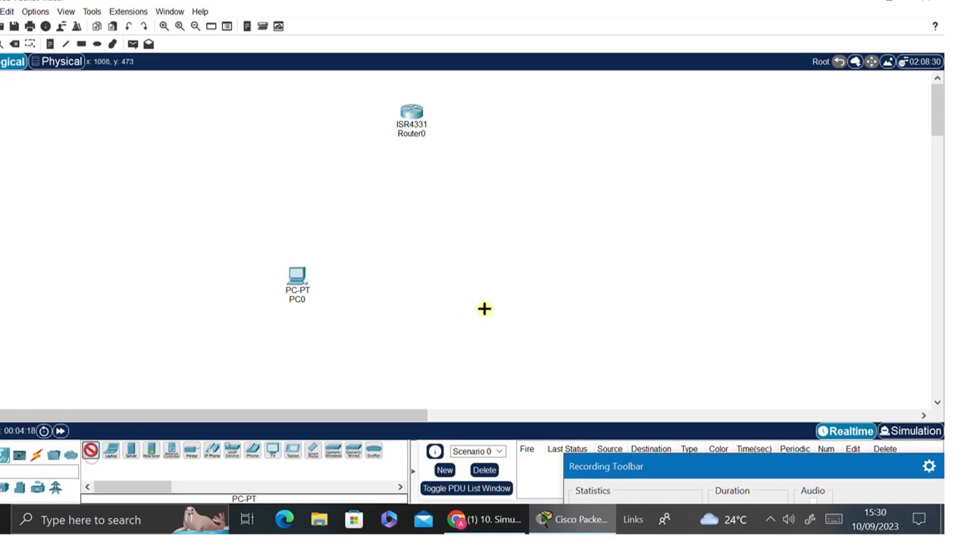
pyautogui.click(511, 290)
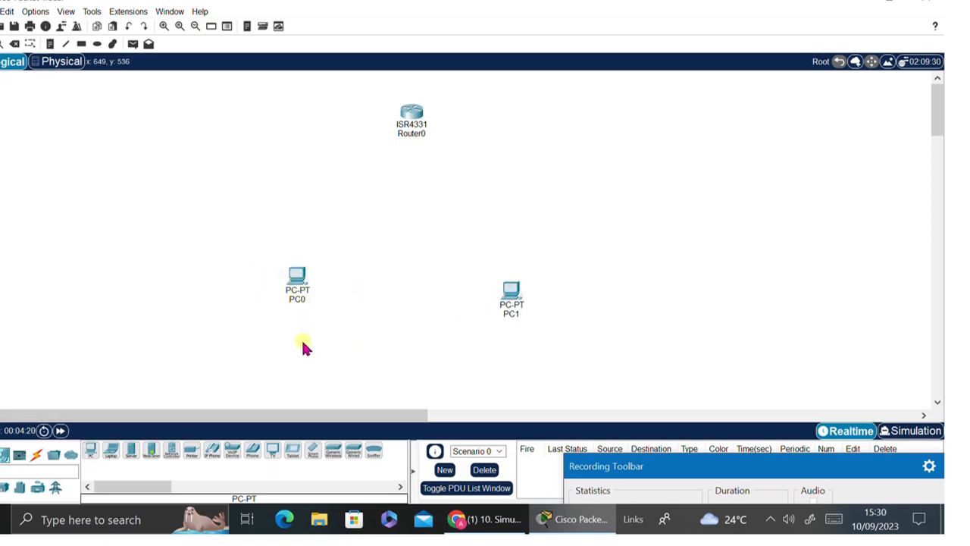
pyautogui.moveTo(304, 290); pyautogui.dragTo(301, 355)
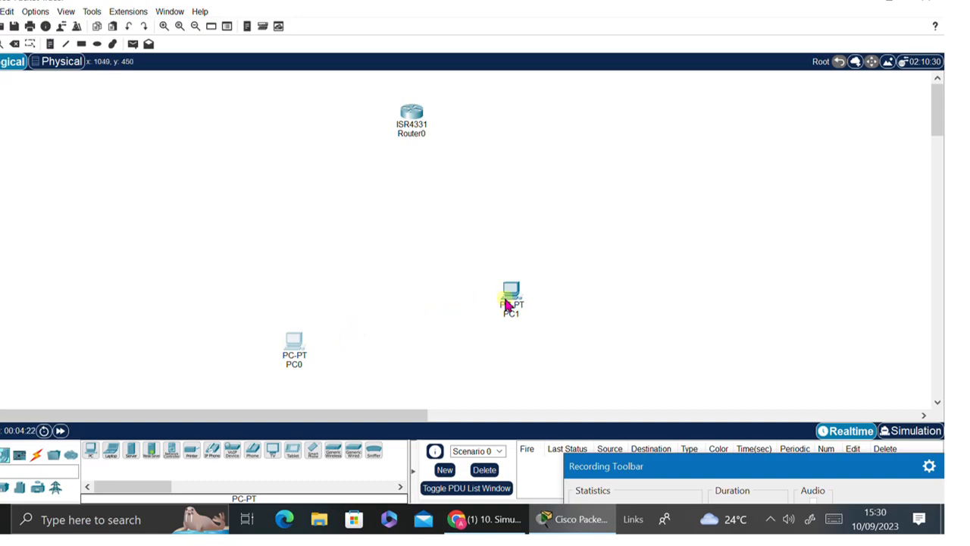
pyautogui.moveTo(513, 304); pyautogui.dragTo(500, 365)
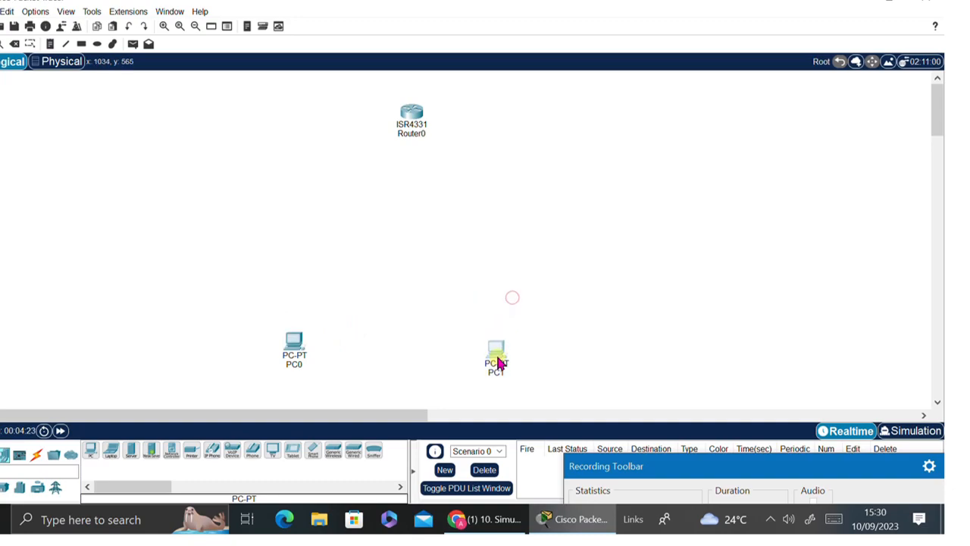
# - Place a server between the PCs and a 2960 switch directly under the router
pyautogui.click(131, 450)
pyautogui.click(407, 356)
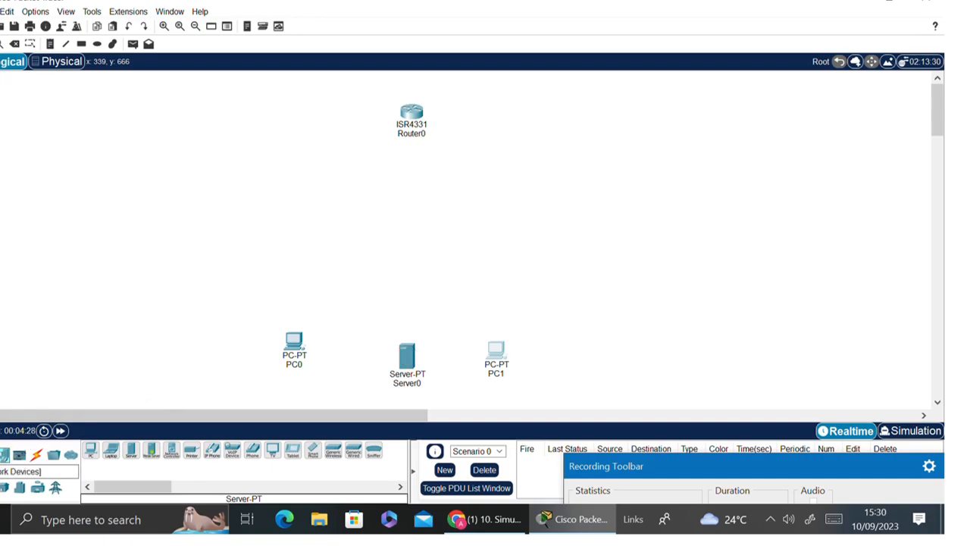
pyautogui.click(0, 455)
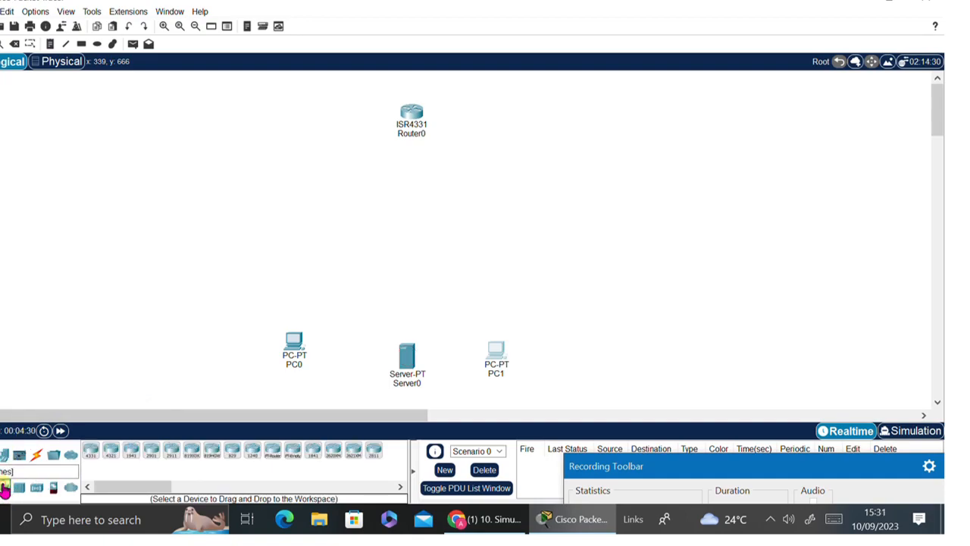
pyautogui.click(19, 487)
pyautogui.click(91, 453)
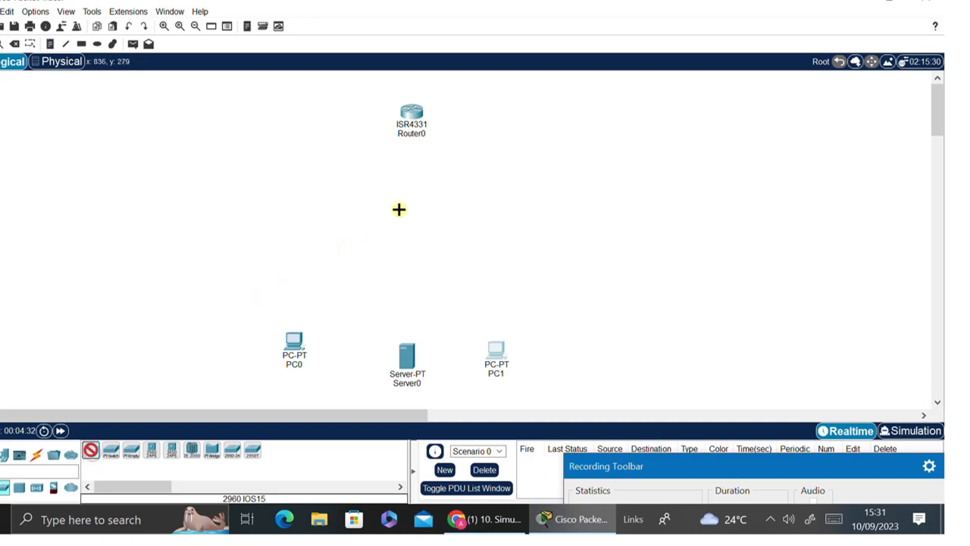
pyautogui.click(430, 191)
pyautogui.moveTo(427, 197); pyautogui.dragTo(405, 195)
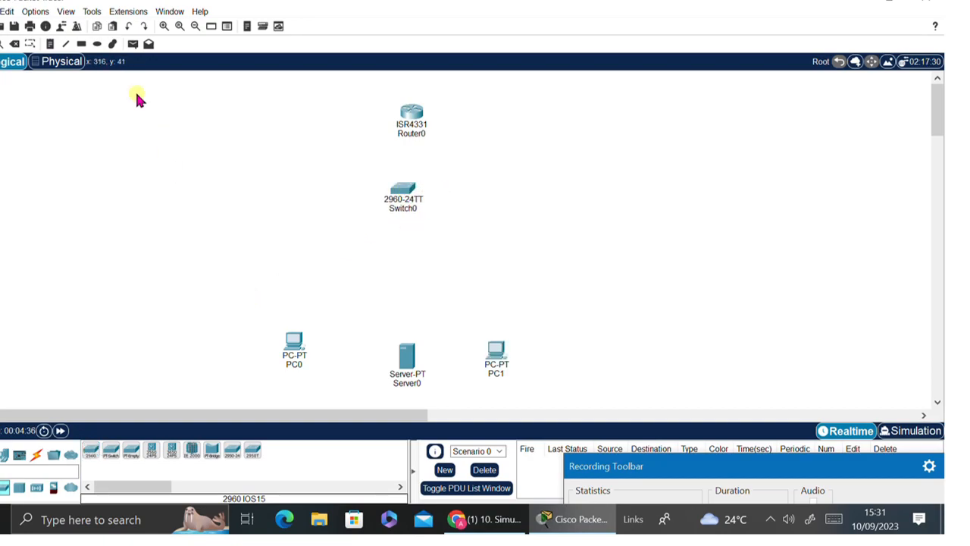
# - Add notes 192.168.1.1 under Router0, 192.168.1.3 by PC0, 192.168.1.2 by Server0, 192.168.1.4 by PC1
pyautogui.click(53, 44)
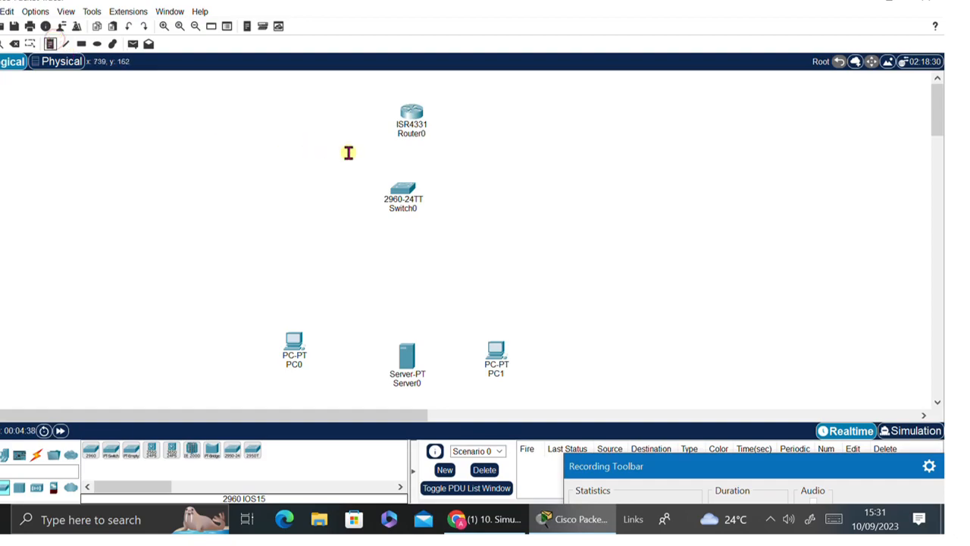
pyautogui.click(398, 153)
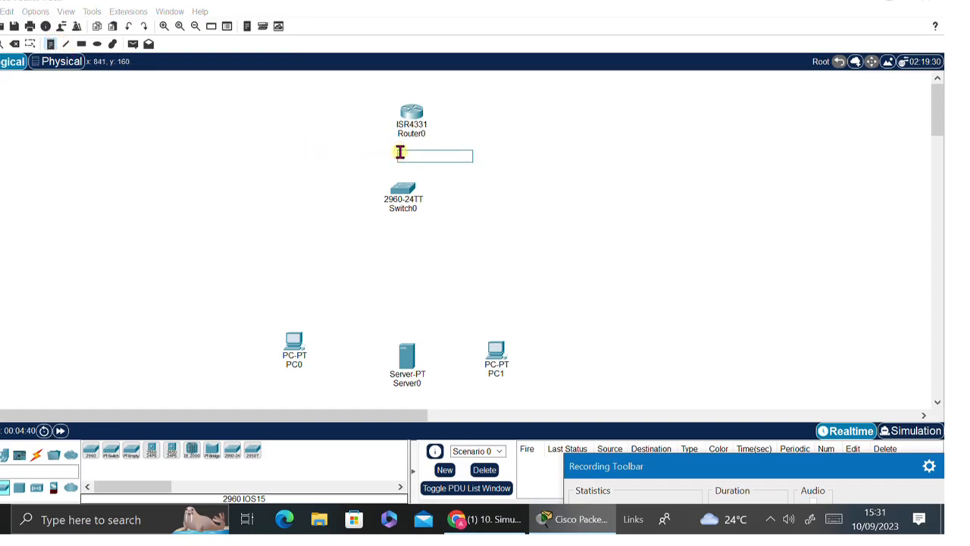
pyautogui.write('192.168.1.1')
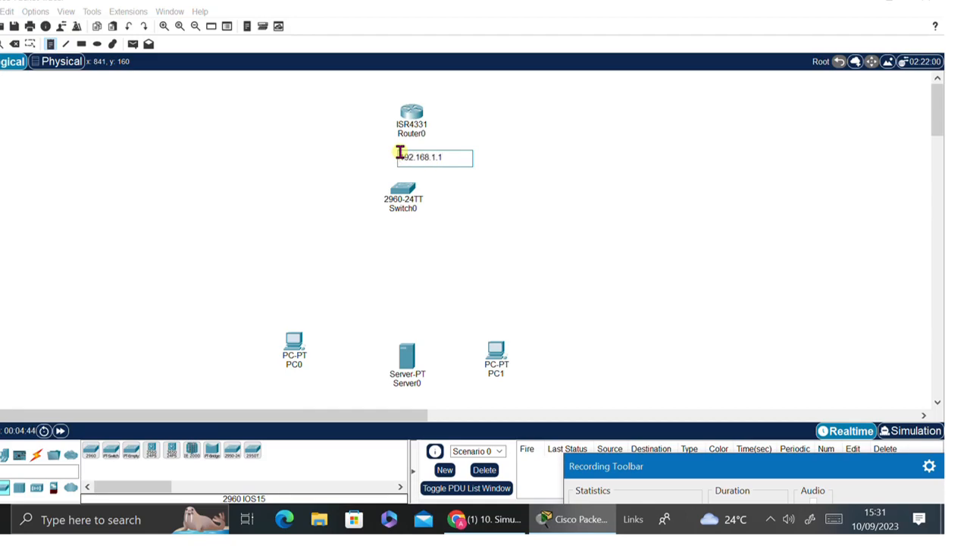
pyautogui.click(309, 353)
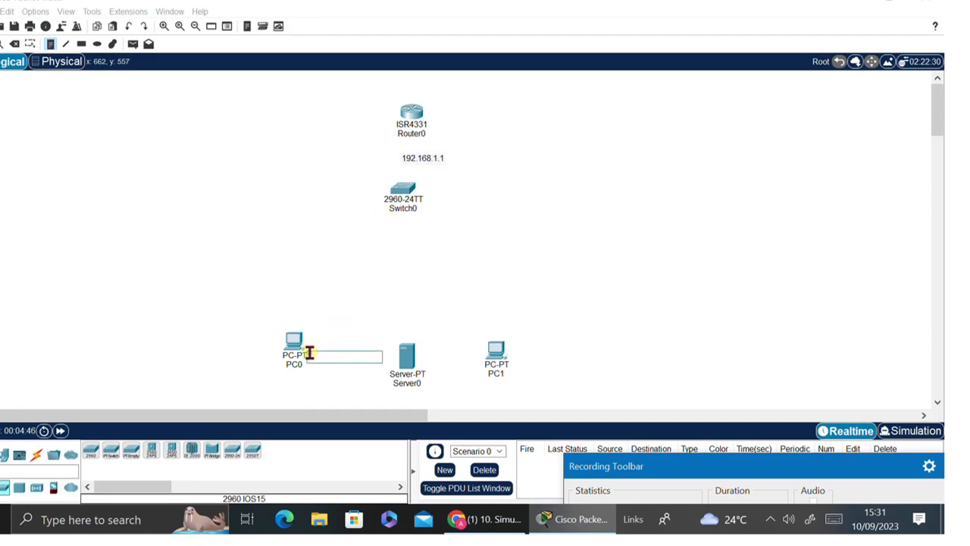
pyautogui.write('192.168.1.2')
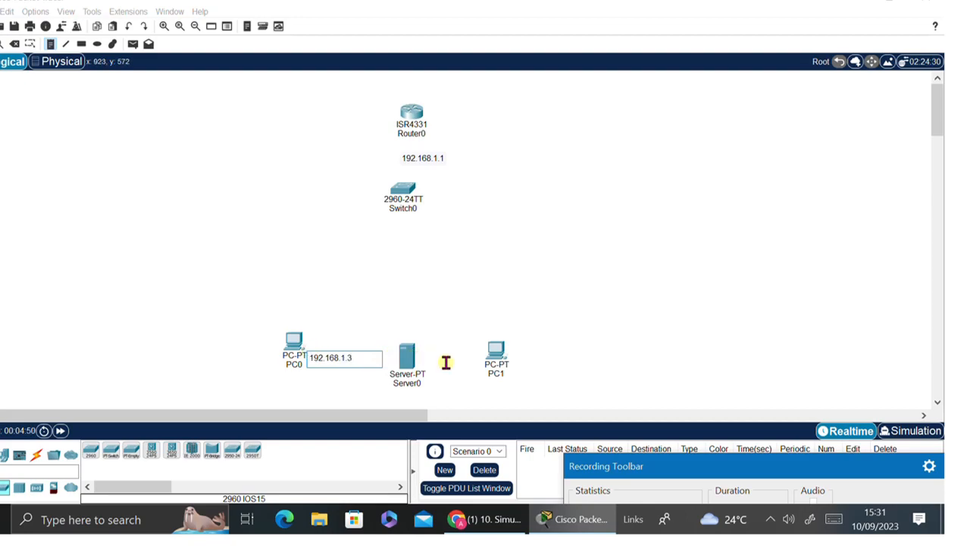
pyautogui.click(420, 363)
pyautogui.write('192.168.1.2')
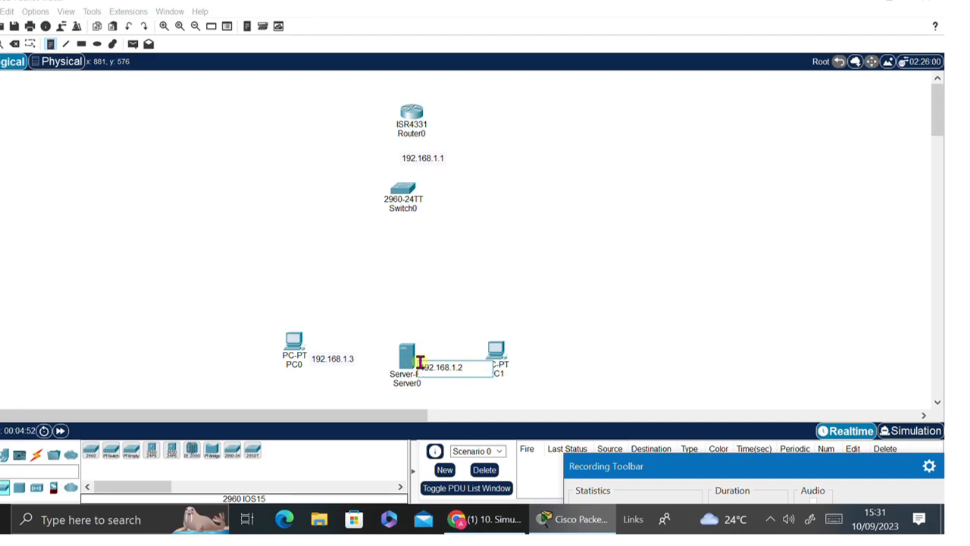
pyautogui.click(521, 362)
pyautogui.write('192.168.1.2')
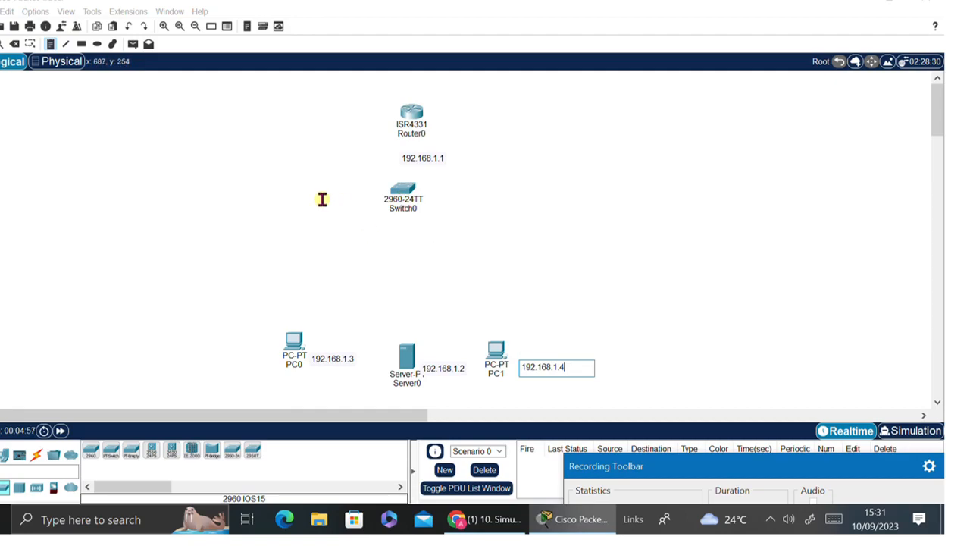
pyautogui.press('Escape')
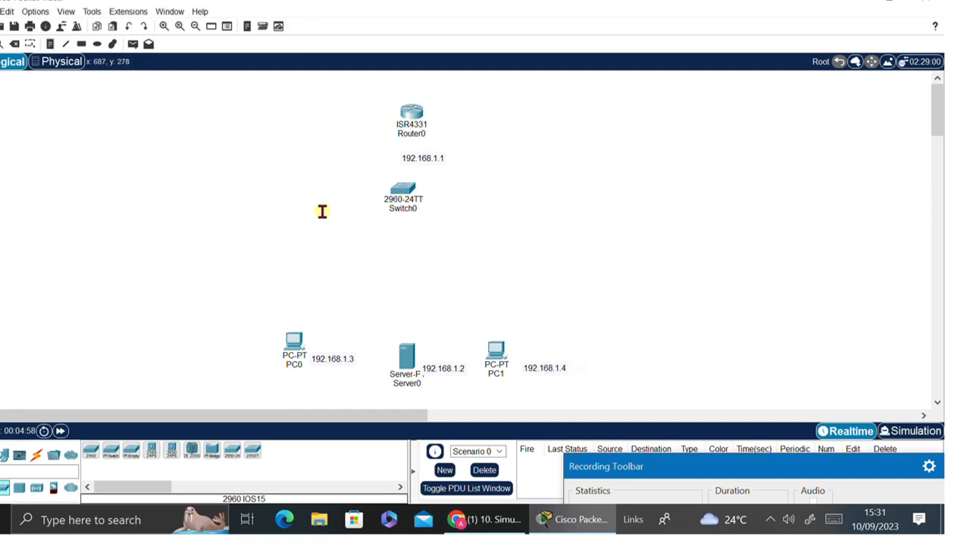
# - Use automatic cables to link Router0, PC0, Server0 and PC1 to Switch0
pyautogui.click(36, 457)
pyautogui.click(91, 451)
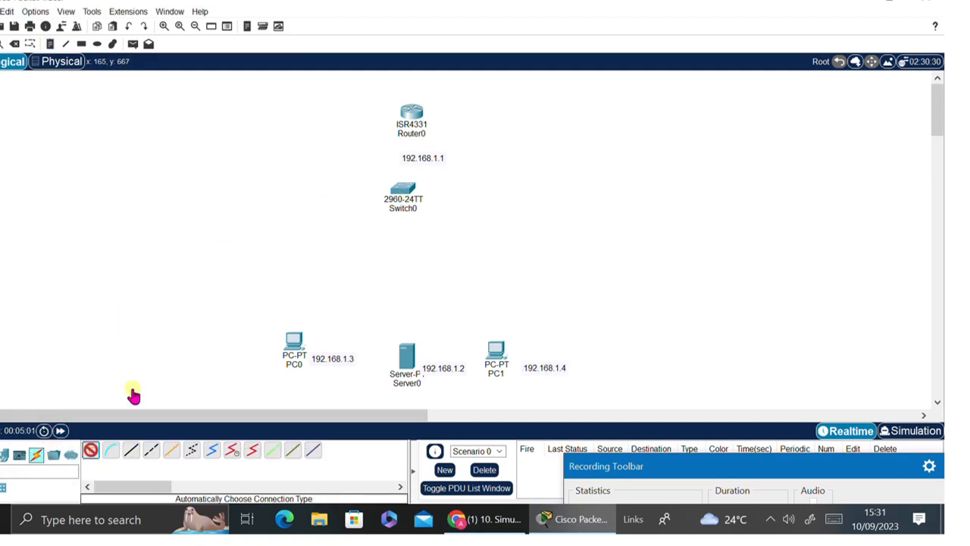
pyautogui.click(419, 110)
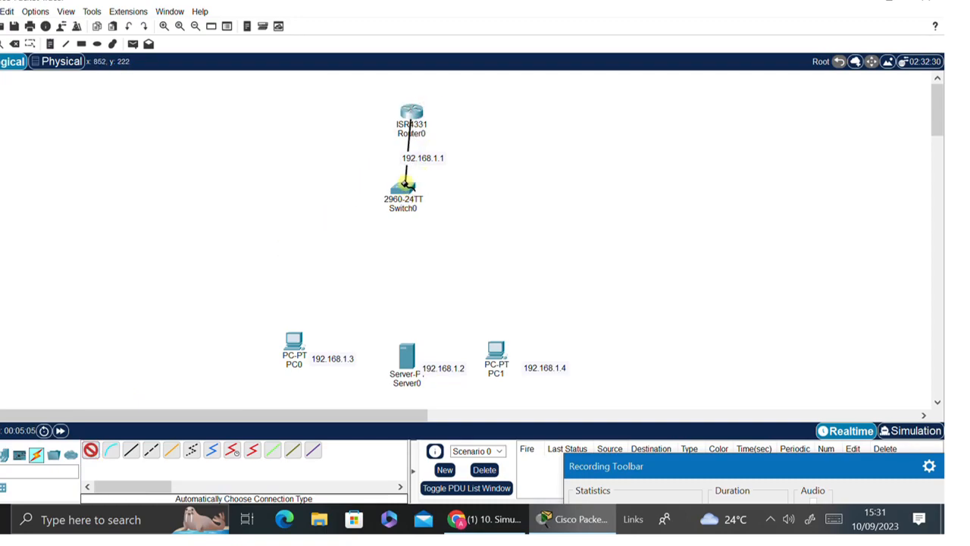
pyautogui.click(405, 185)
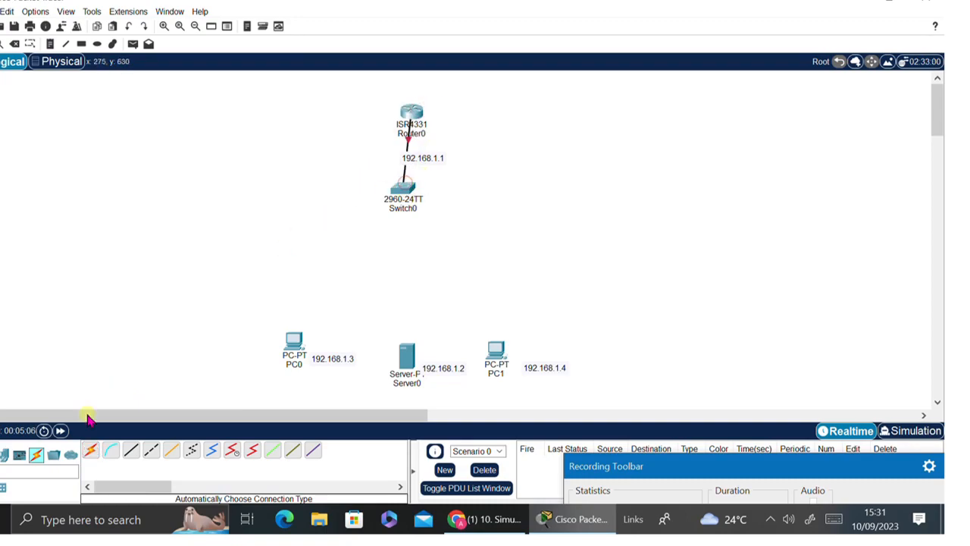
pyautogui.click(97, 453)
pyautogui.click(405, 198)
pyautogui.click(296, 342)
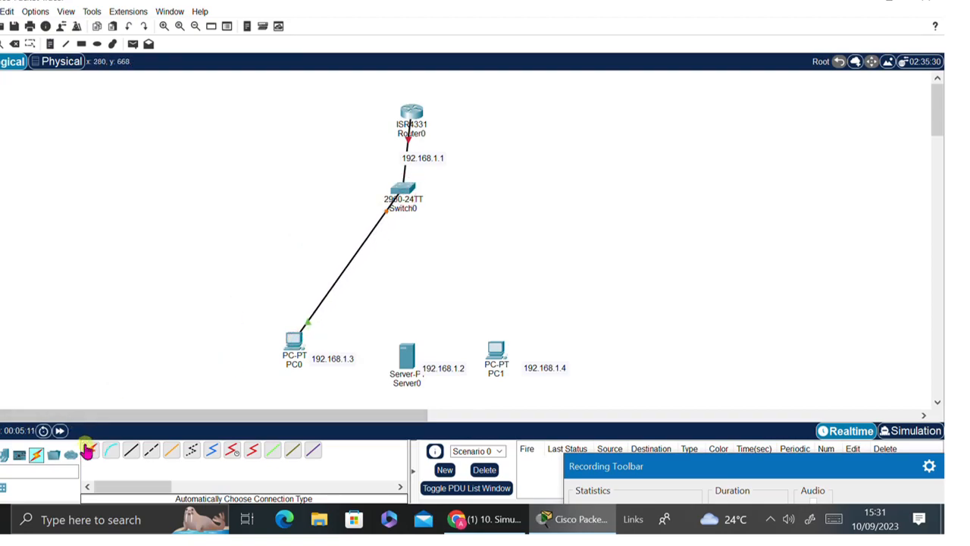
pyautogui.click(89, 451)
pyautogui.click(403, 193)
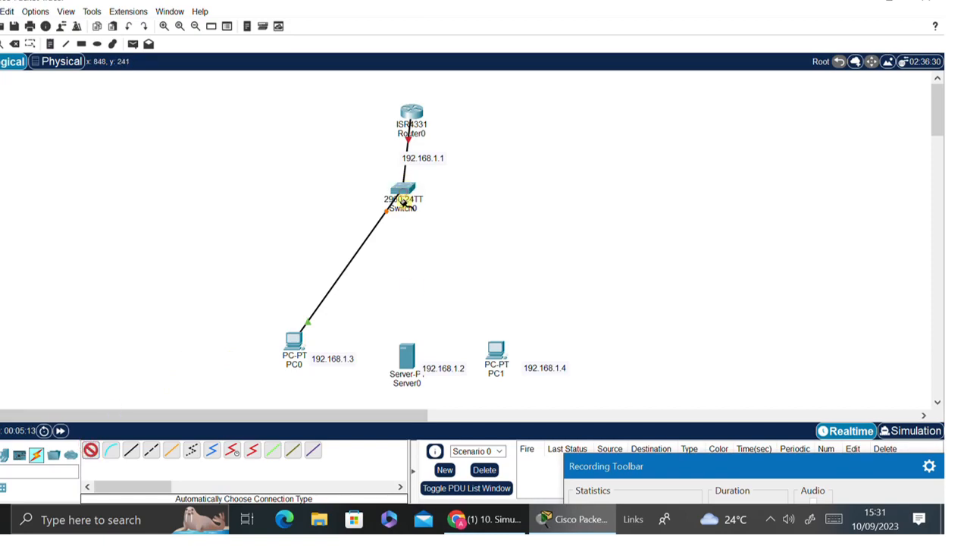
pyautogui.click(406, 358)
pyautogui.click(89, 450)
pyautogui.click(405, 193)
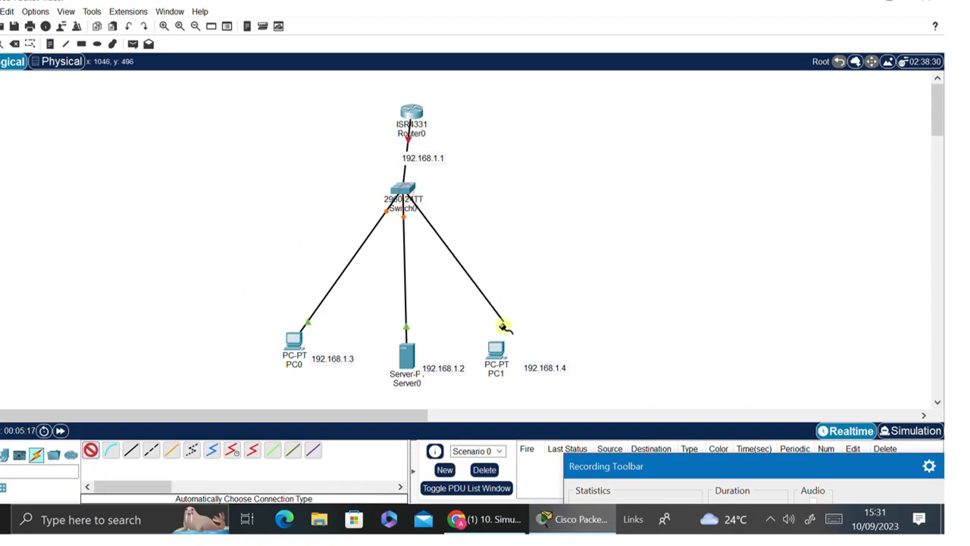
pyautogui.click(499, 348)
# - Reposition PC1, Server0 and Switch0 for a tidier star layout
pyautogui.moveTo(678, 465); pyautogui.dragTo(727, 402)
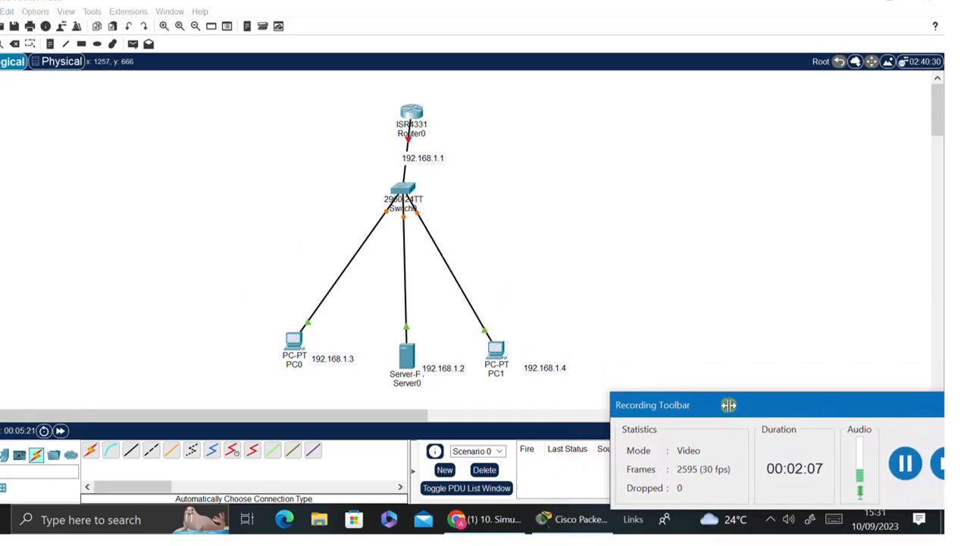
pyautogui.moveTo(499, 354); pyautogui.dragTo(552, 328)
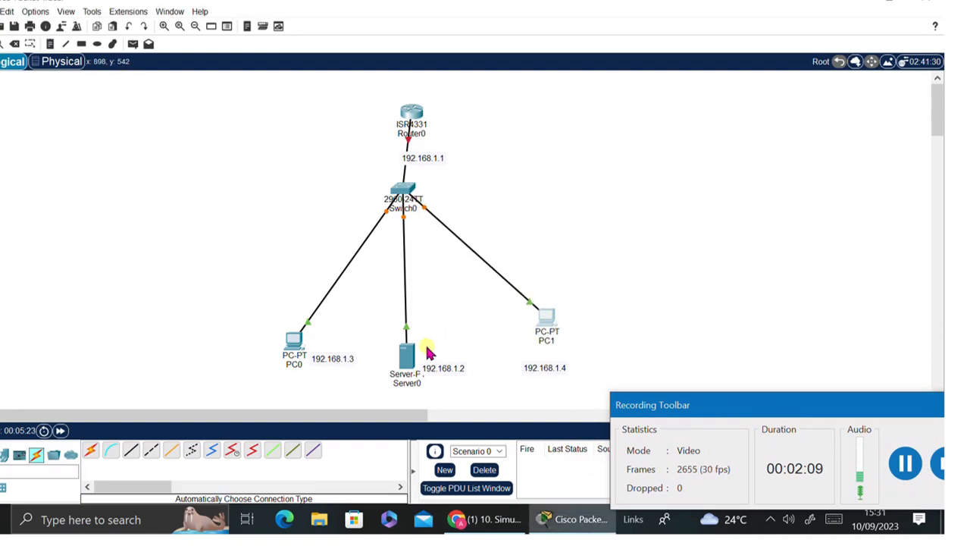
pyautogui.moveTo(406, 356); pyautogui.dragTo(423, 330)
pyautogui.moveTo(546, 318); pyautogui.dragTo(555, 342)
pyautogui.moveTo(402, 189); pyautogui.dragTo(399, 220)
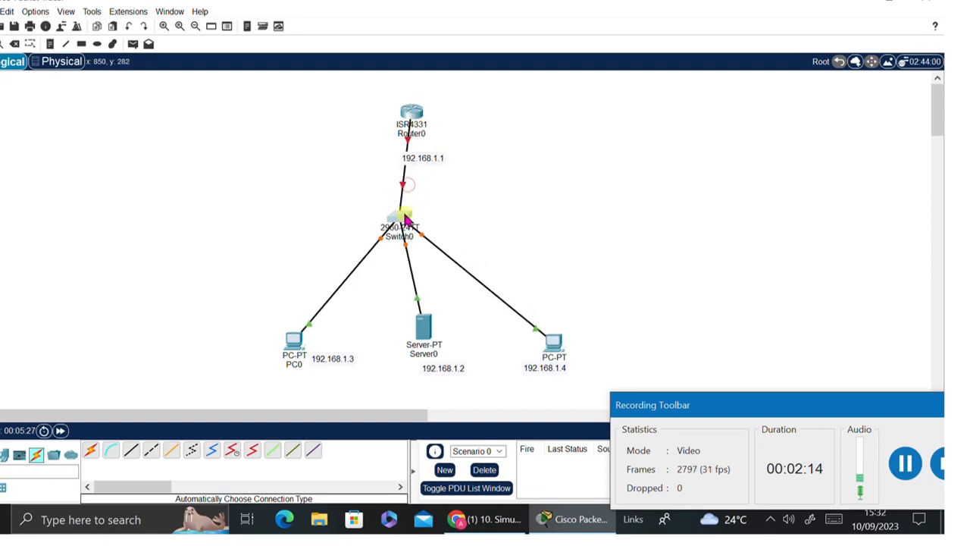
# - Set Router0's GigabitEthernet0/0/0 to 192.168.1.1, mask 255.255.255.0, and turn the port on
pyautogui.click(413, 108)
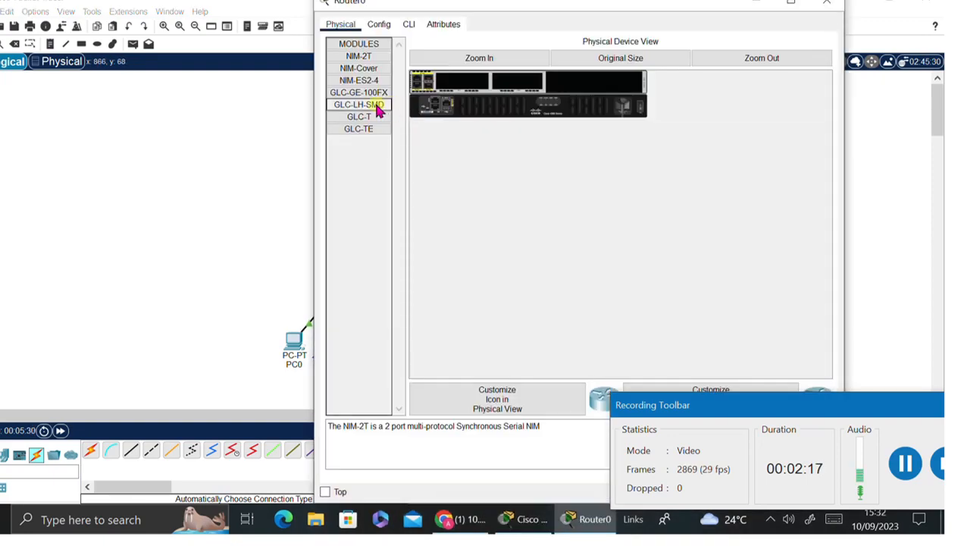
pyautogui.click(380, 26)
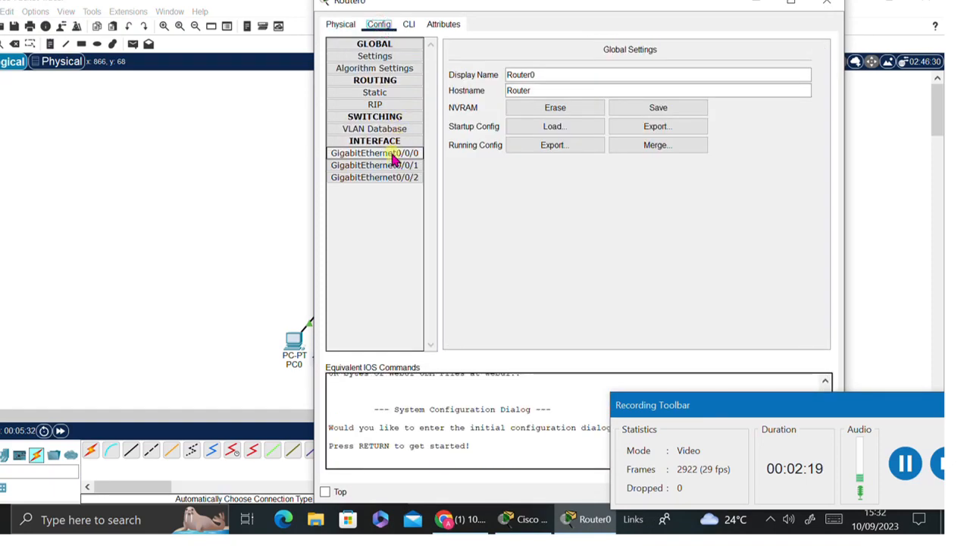
pyautogui.click(393, 155)
pyautogui.click(670, 126)
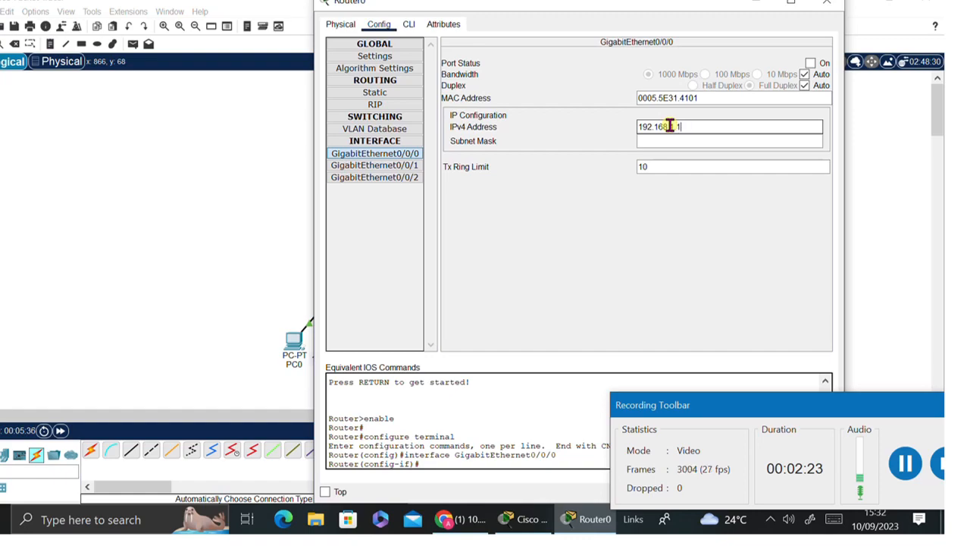
pyautogui.click(671, 138)
pyautogui.click(812, 64)
# - Configure PC0 with IP 192.168.1.3, mask 255.255.255.0 and gateway 192.168.1.1
pyautogui.click(826, 2)
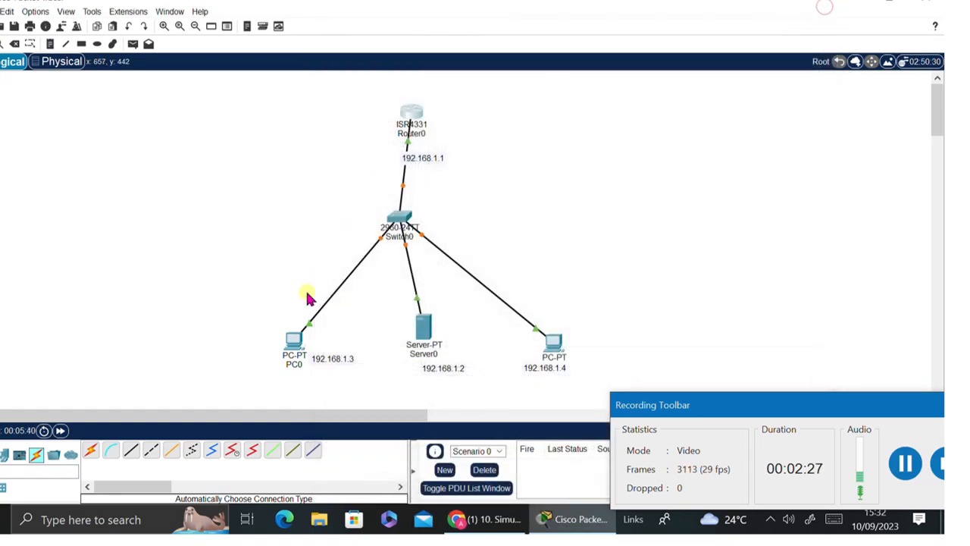
pyautogui.click(296, 350)
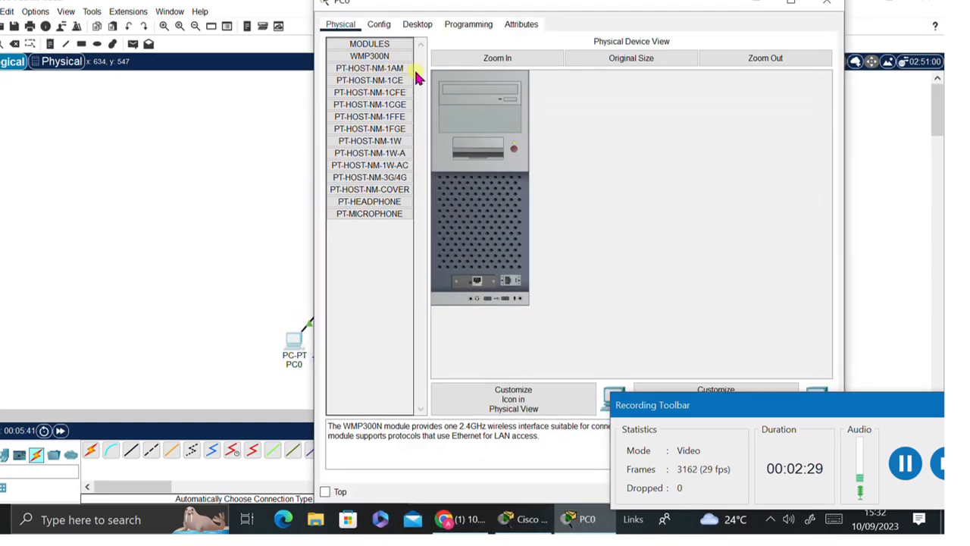
pyautogui.click(423, 24)
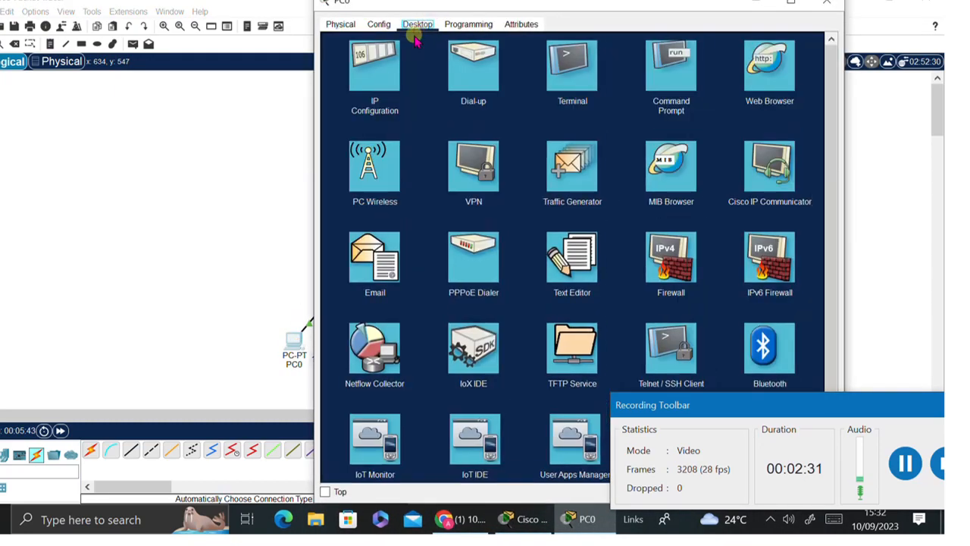
pyautogui.click(379, 70)
pyautogui.write('192.168.1.2')
pyautogui.moveTo(535, 4); pyautogui.dragTo(563, 17)
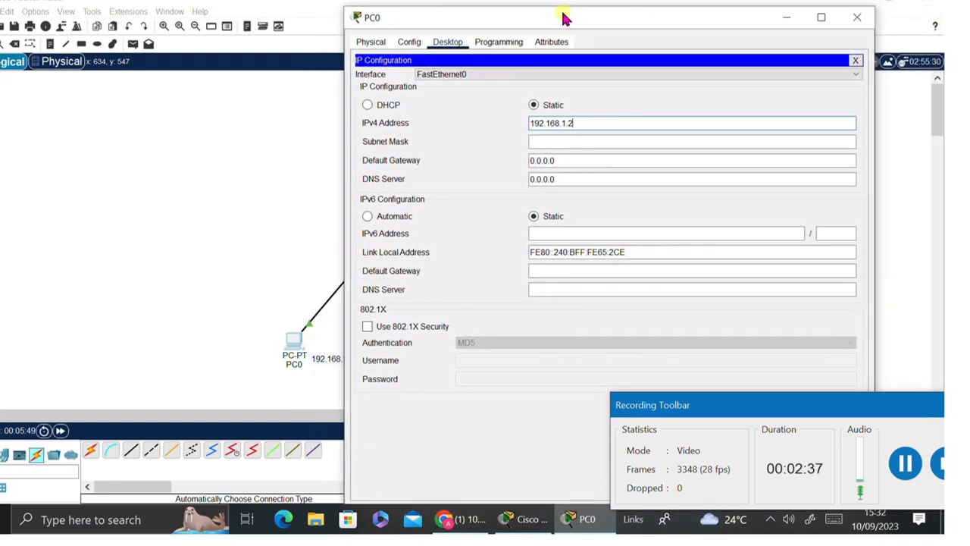
pyautogui.doubleClick(561, 164)
pyautogui.write('192.168.1.2')
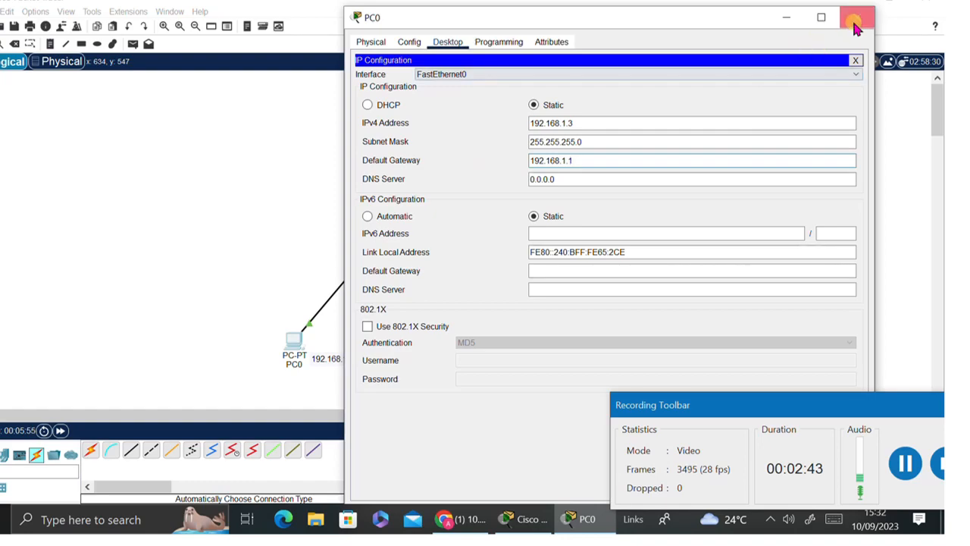
pyautogui.click(858, 16)
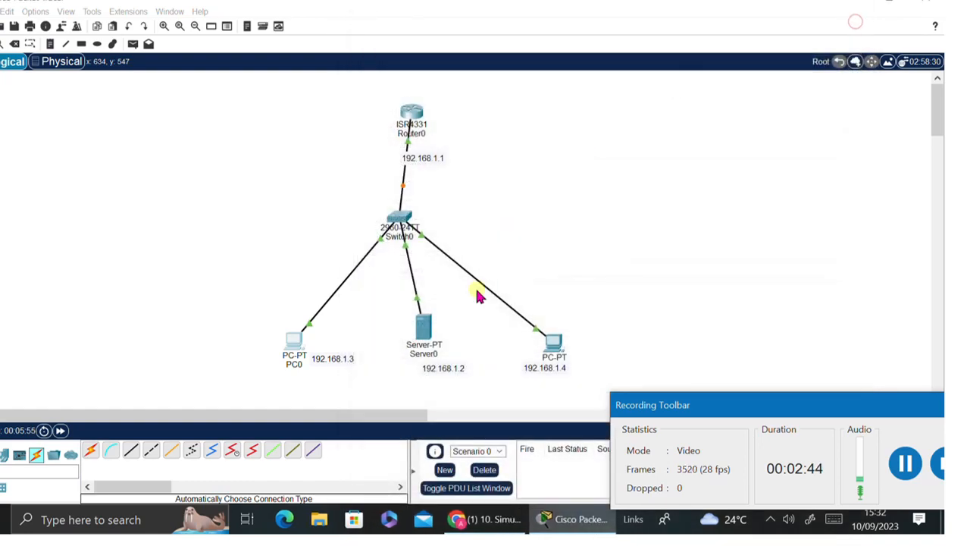
# - Enter Server0's static IP 192.168.1.2 and mask 255.255.255.0, and begin its 192.168.1 gateway
pyautogui.click(422, 325)
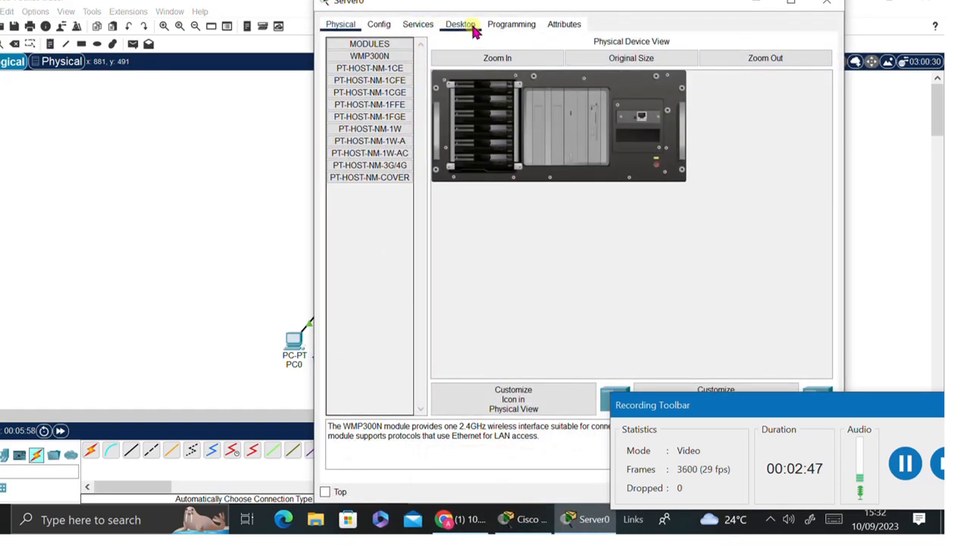
pyautogui.click(460, 24)
pyautogui.click(374, 59)
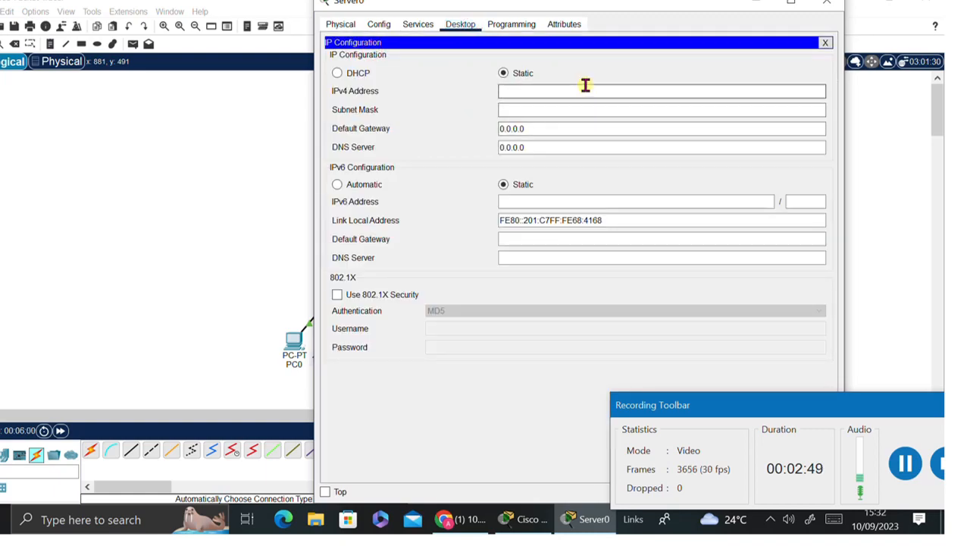
pyautogui.write('192.168.1.2')
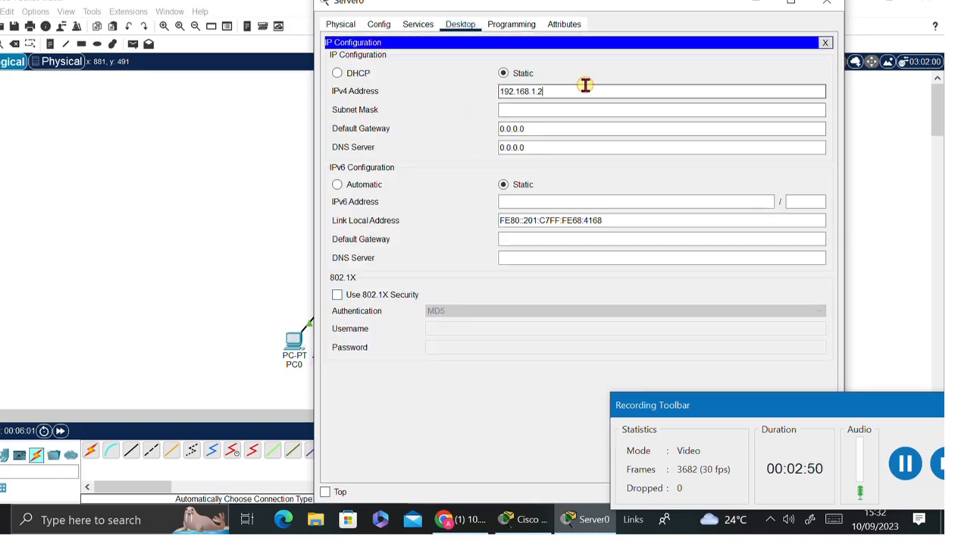
pyautogui.click(537, 128)
pyautogui.write('192.168.1.2')
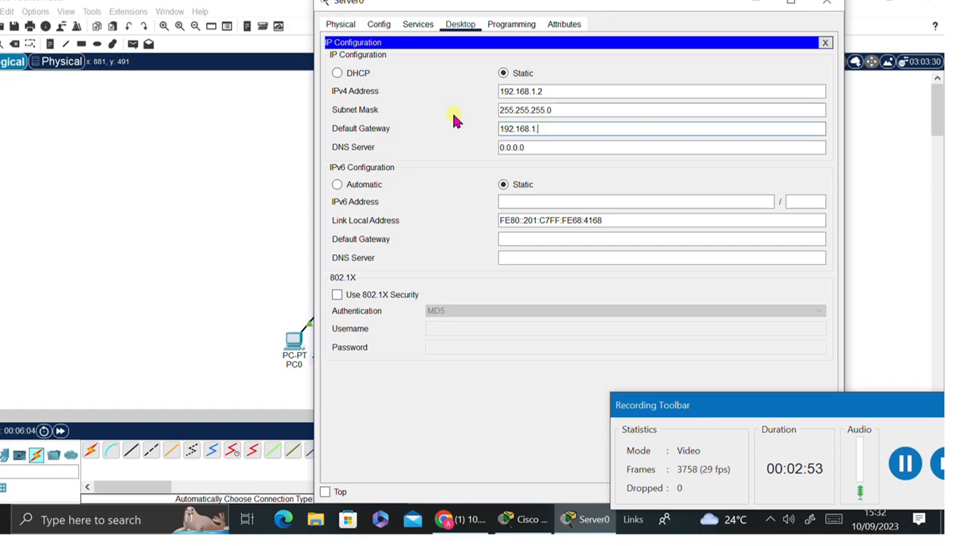
# - Configure PC1 as 192.168.1.4/255.255.255.0 with gateway 192.168.1.1, then move PC1 and its label up
pyautogui.click(826, 5)
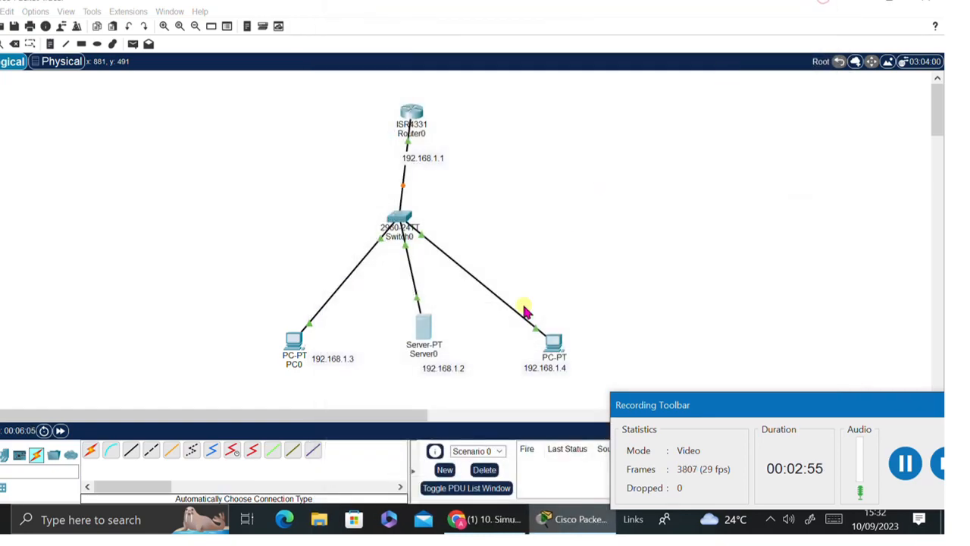
pyautogui.click(556, 349)
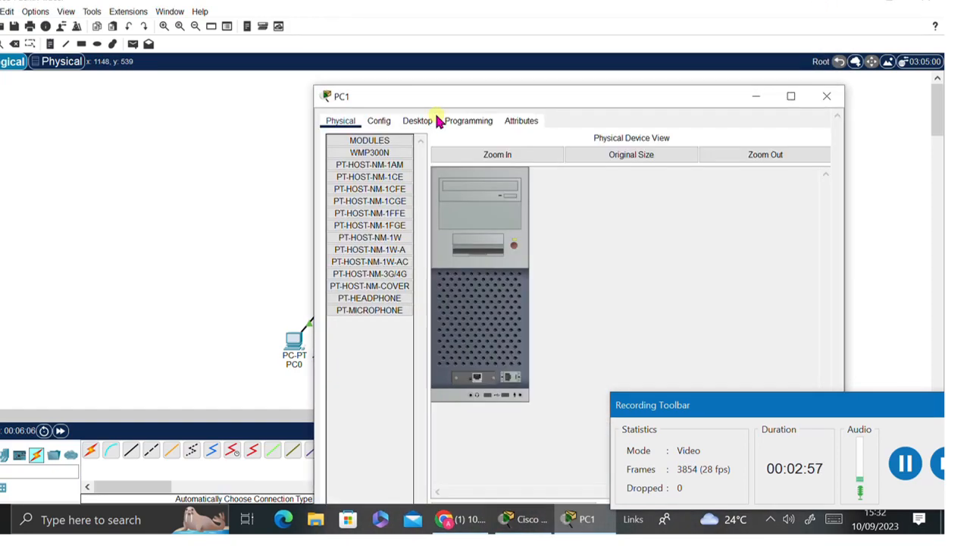
pyautogui.click(417, 27)
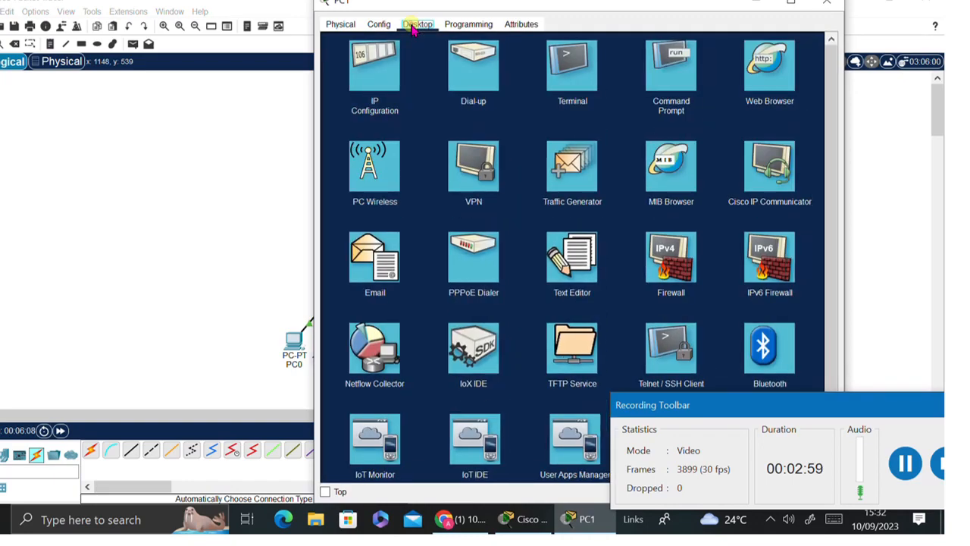
pyautogui.click(375, 68)
pyautogui.click(555, 104)
pyautogui.write('192.168.1.2')
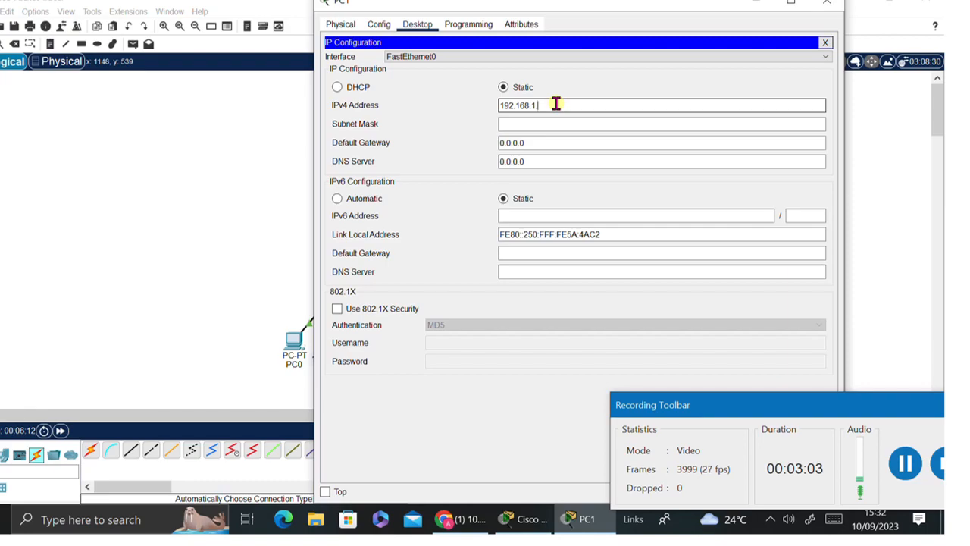
pyautogui.moveTo(607, 32); pyautogui.dragTo(534, 63)
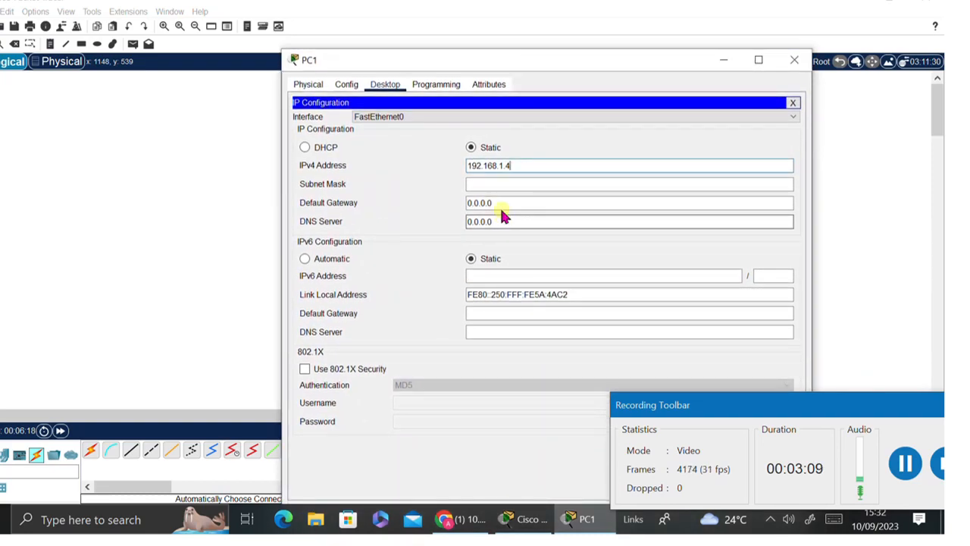
pyautogui.doubleClick(499, 203)
pyautogui.write('192.168.1.2')
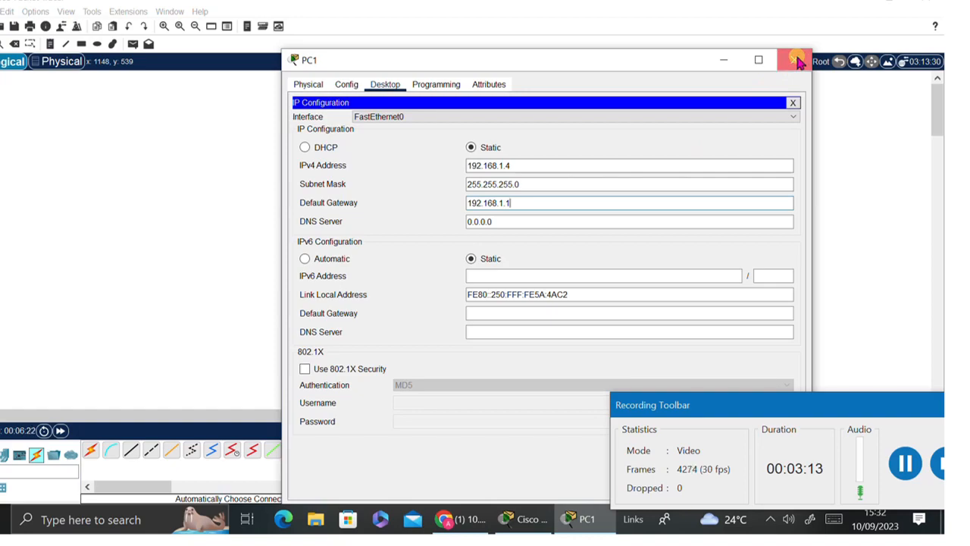
pyautogui.click(795, 59)
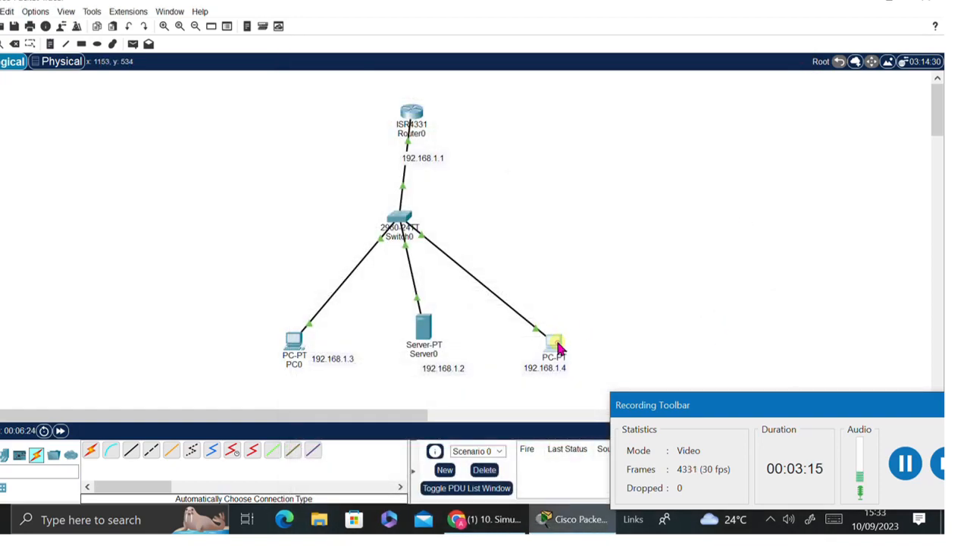
pyautogui.moveTo(558, 349); pyautogui.dragTo(550, 313)
pyautogui.moveTo(544, 371); pyautogui.dragTo(544, 324)
# - Turn off Server0's HTTP, HTTPS and TFTP services, leaving DHCP and DHCPv6 off
pyautogui.click(425, 328)
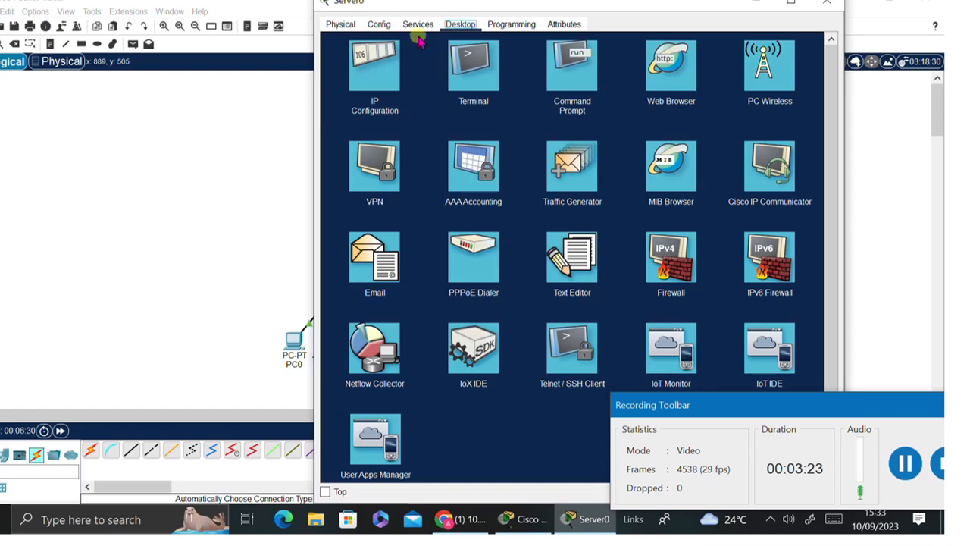
pyautogui.click(413, 25)
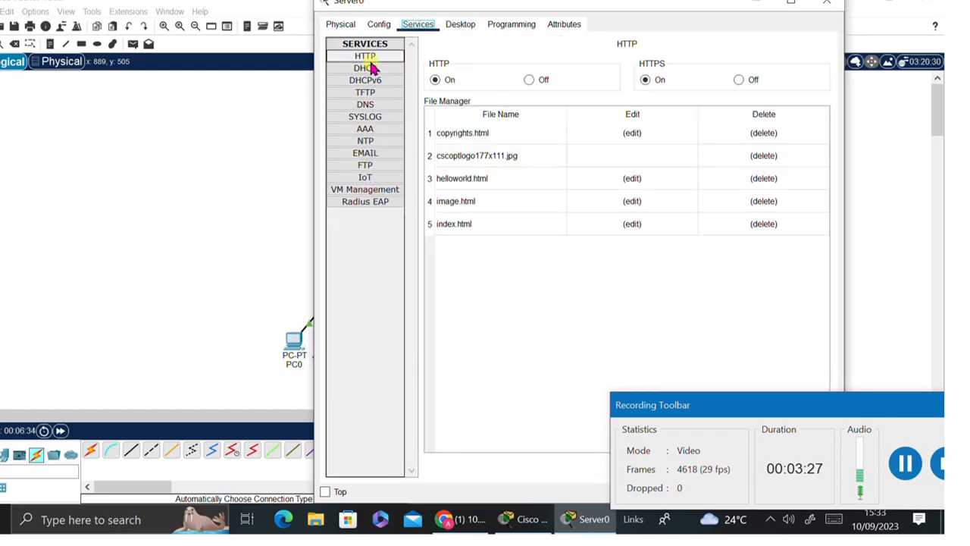
pyautogui.click(529, 80)
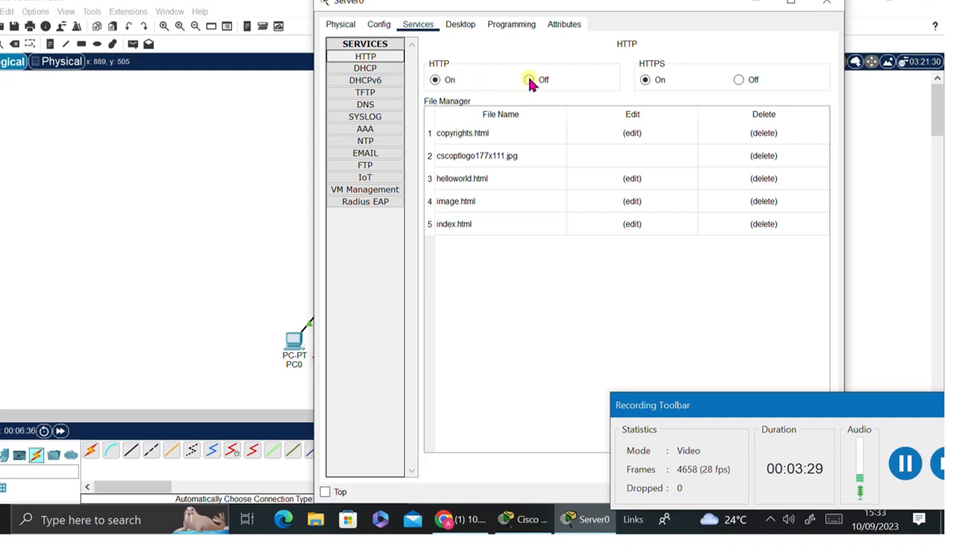
pyautogui.click(740, 80)
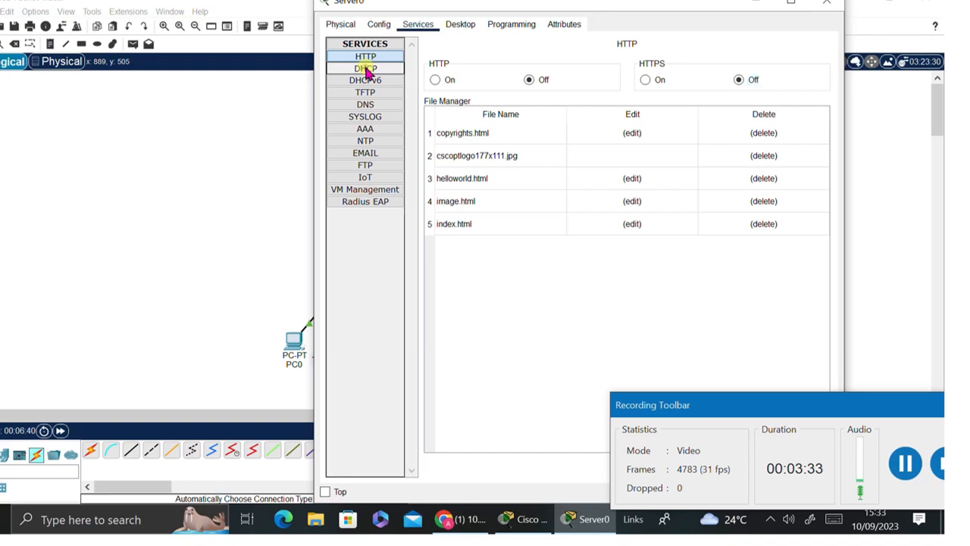
pyautogui.click(367, 70)
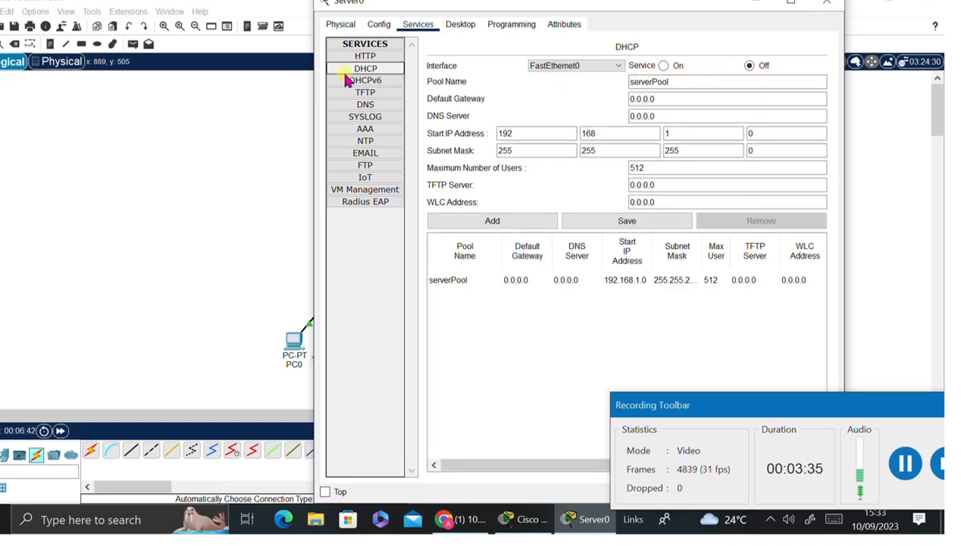
pyautogui.click(368, 80)
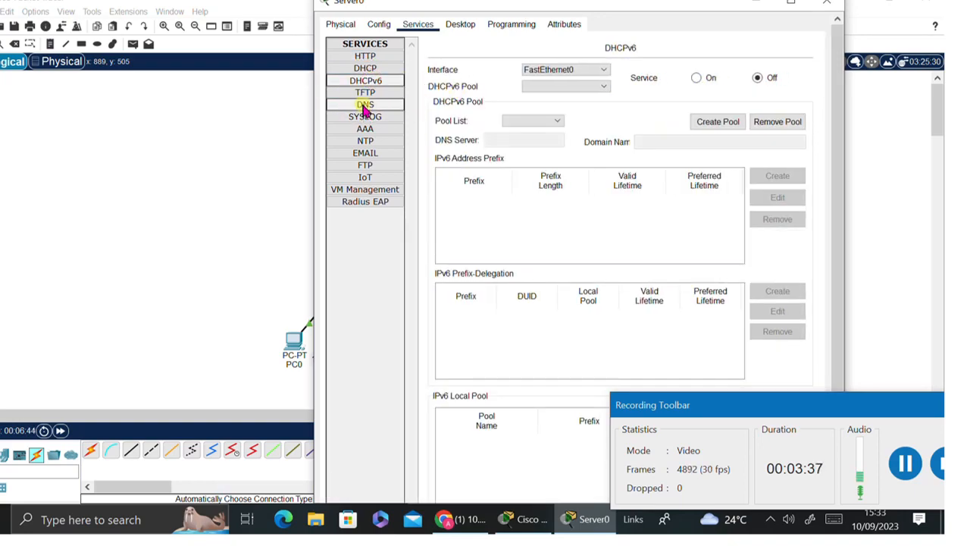
pyautogui.click(365, 94)
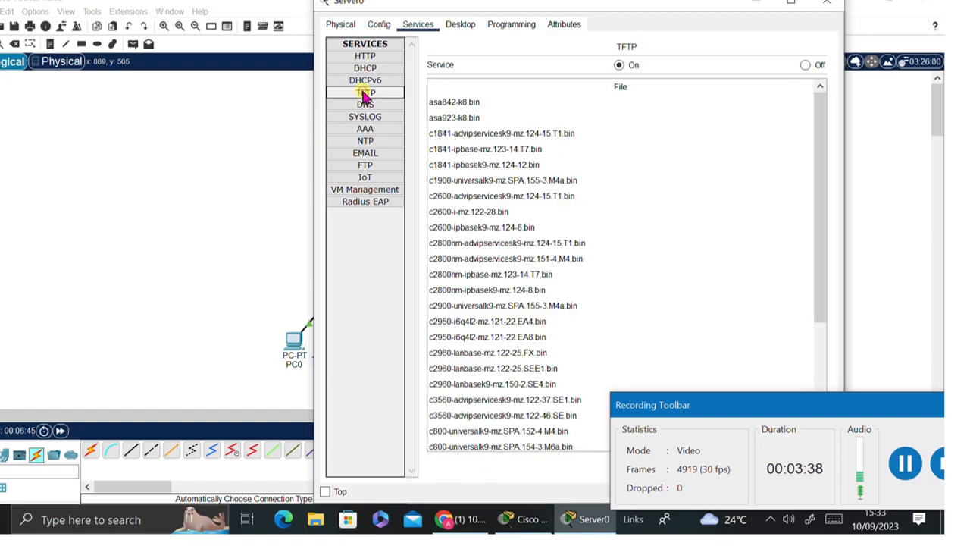
pyautogui.click(805, 65)
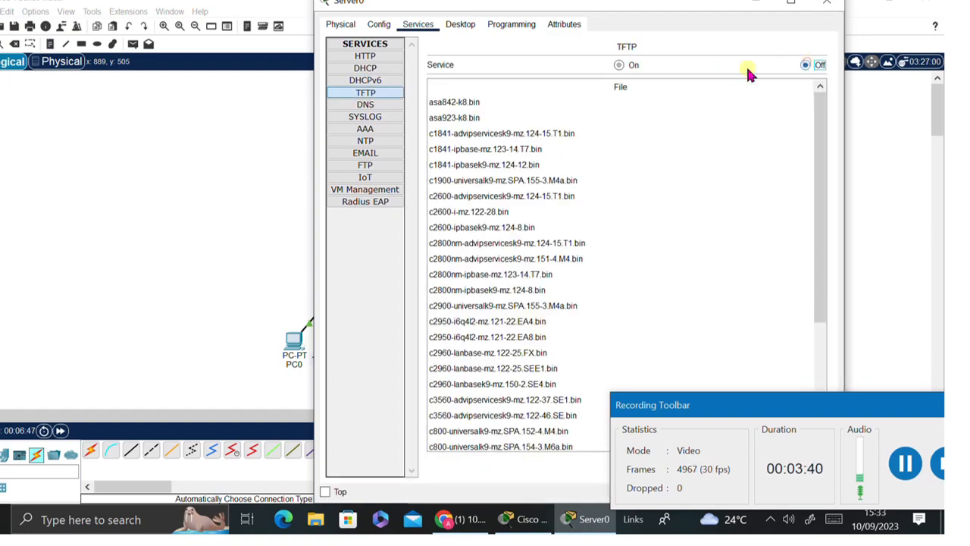
pyautogui.click(385, 169)
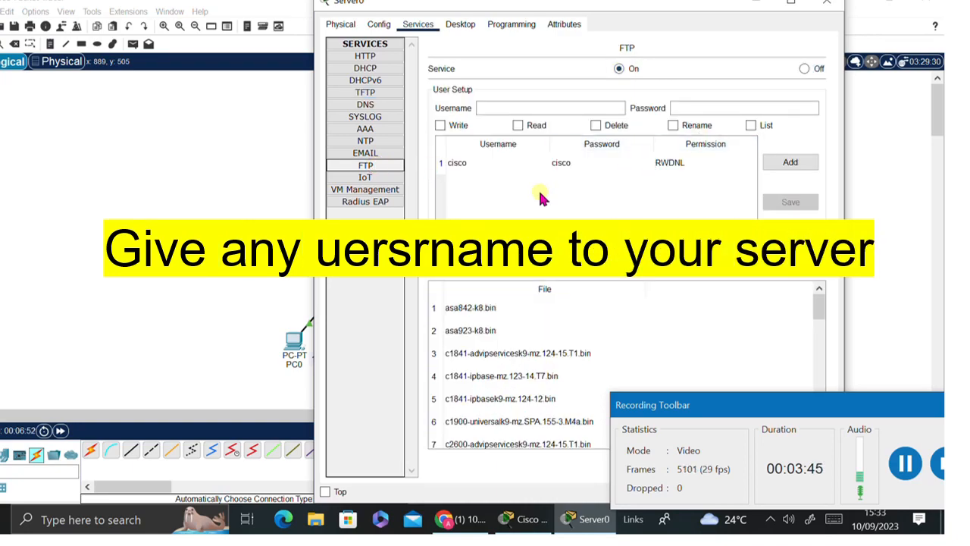
# - Add a second FTP user with full write, read, delete, rename and list permissions, then close Server0
pyautogui.moveTo(728, 405); pyautogui.dragTo(678, 345)
pyautogui.click(486, 109)
pyautogui.click(486, 110)
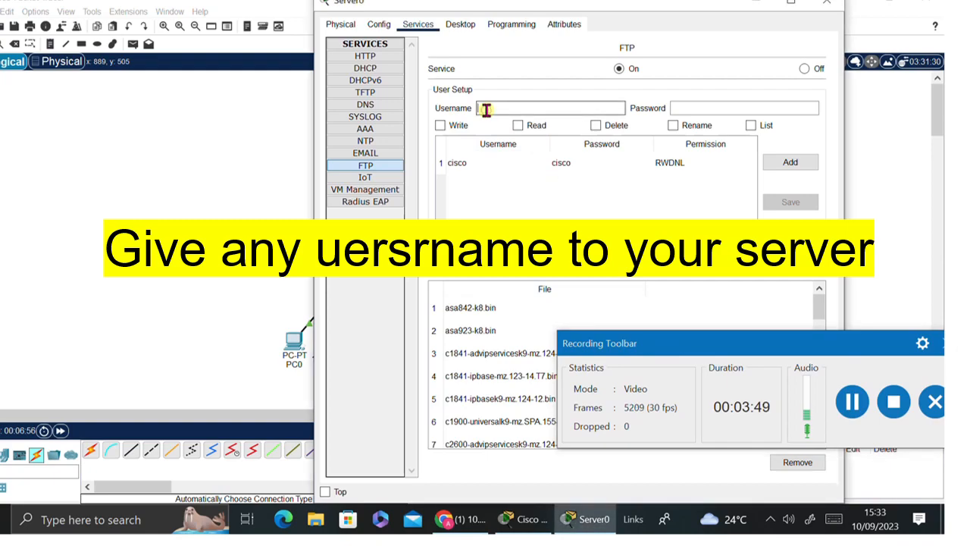
pyautogui.write('andy')
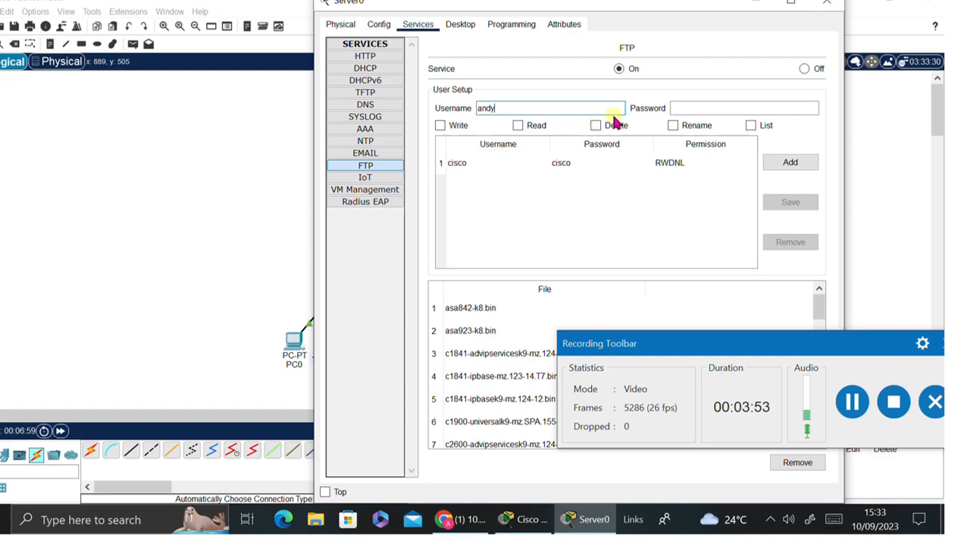
pyautogui.click(684, 112)
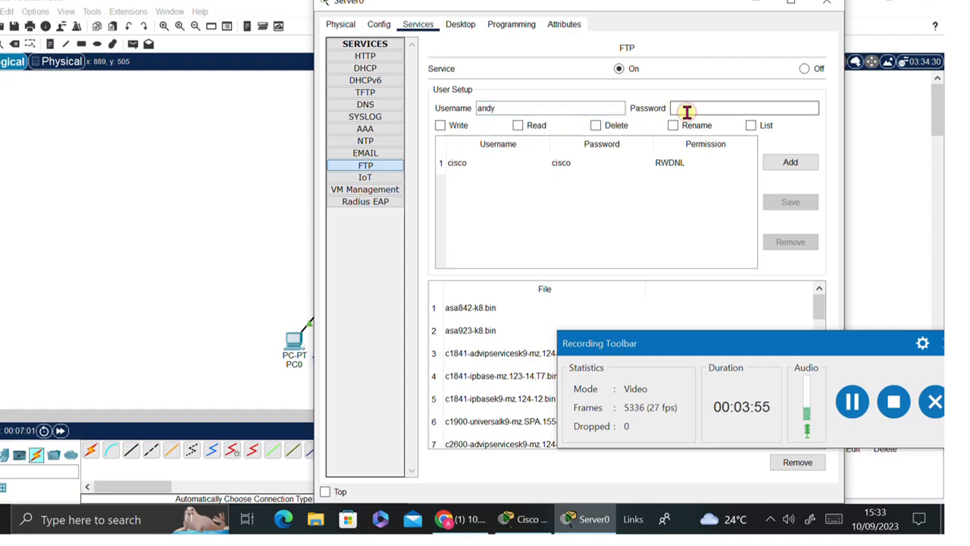
pyautogui.click(440, 125)
pyautogui.click(518, 125)
pyautogui.click(597, 125)
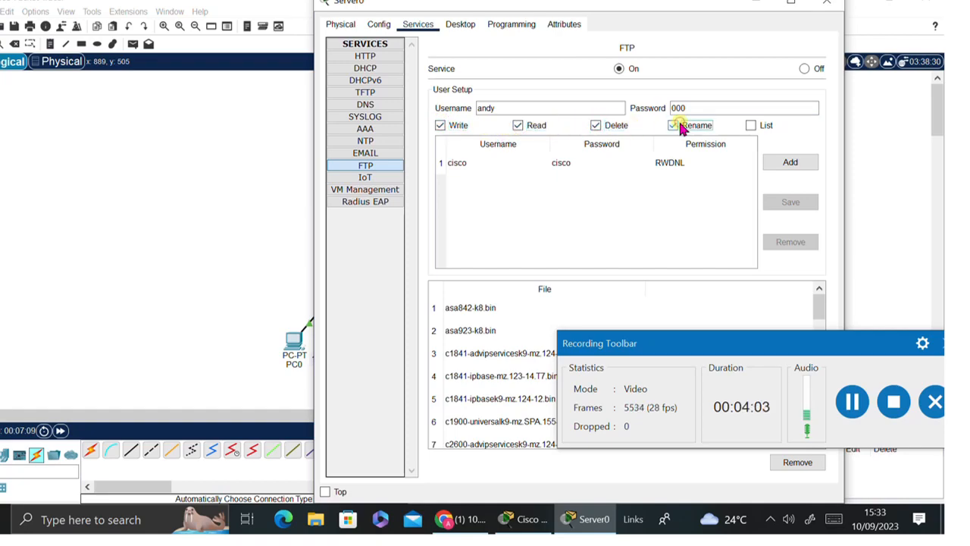
pyautogui.click(751, 125)
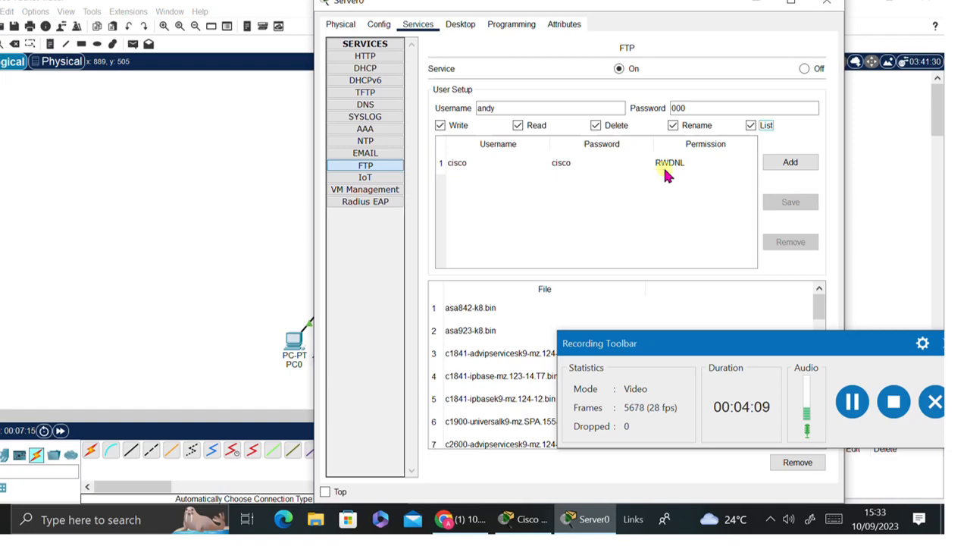
pyautogui.click(717, 144)
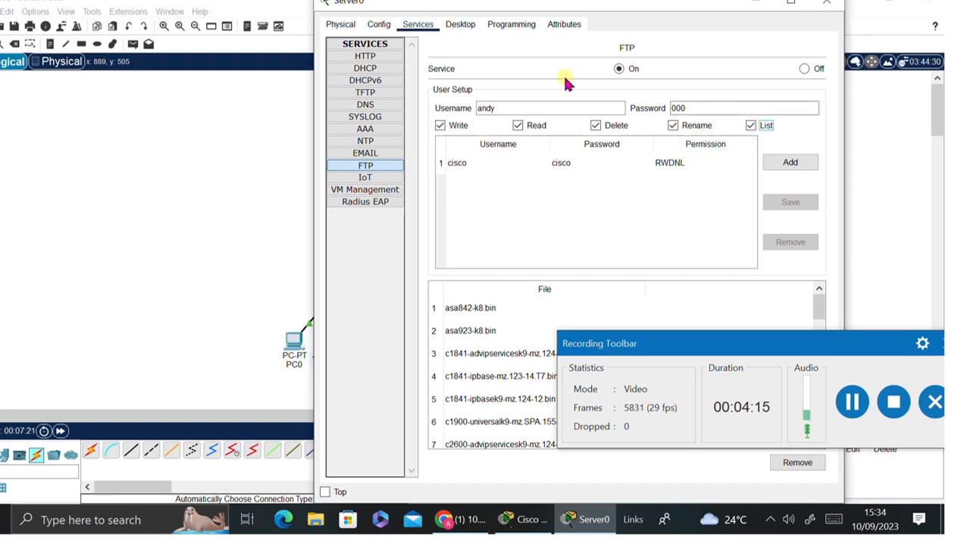
pyautogui.click(795, 161)
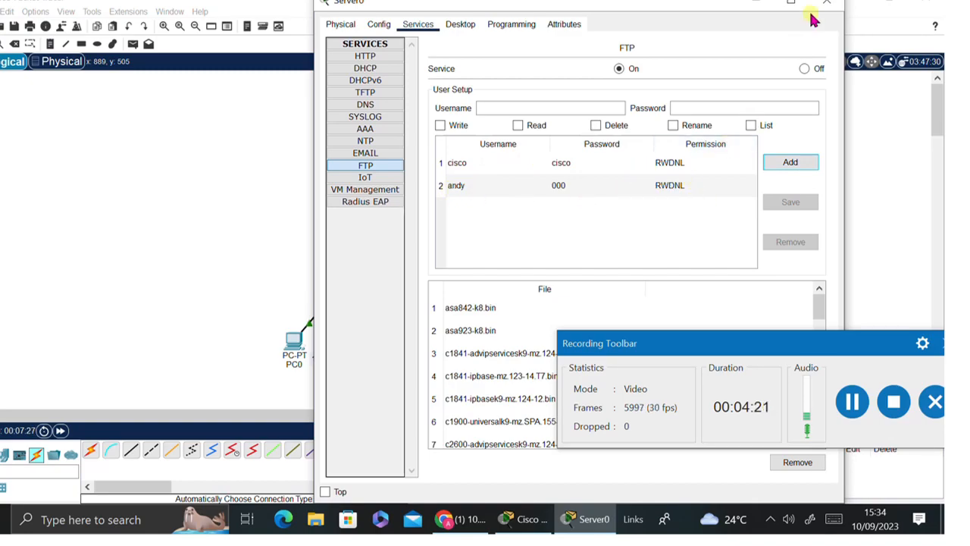
pyautogui.click(833, 3)
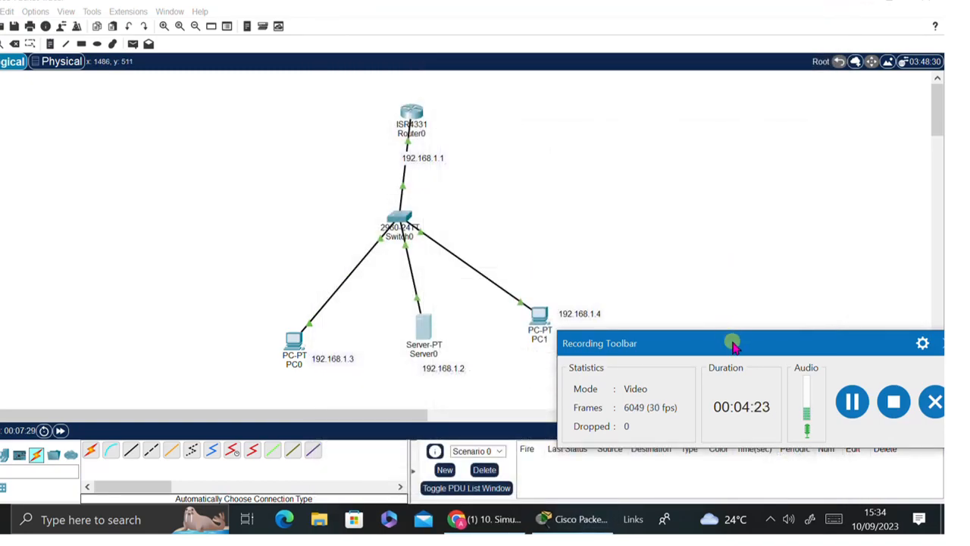
# - Nudge PC0 and its 192.168.1.3 label into position on the topology
pyautogui.moveTo(734, 342); pyautogui.dragTo(707, 376)
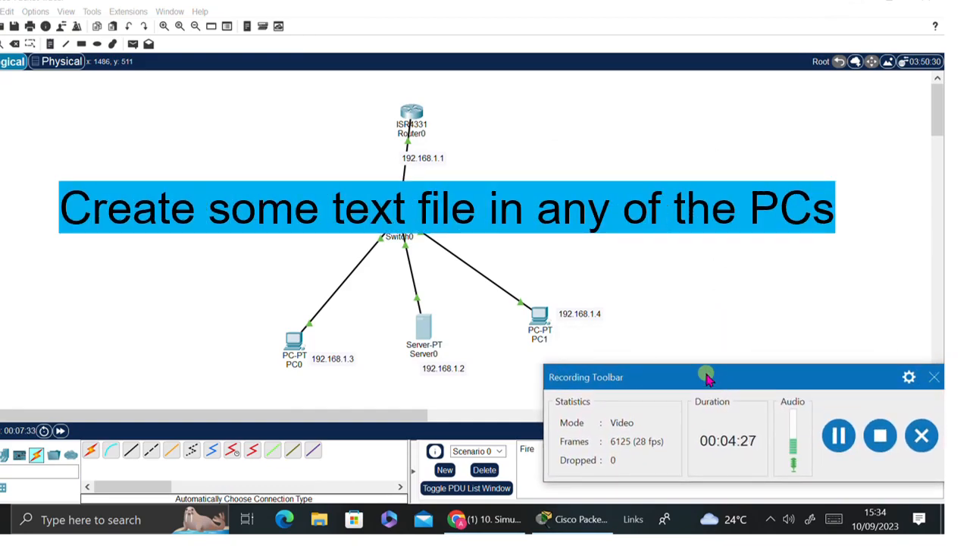
pyautogui.click(297, 347)
pyautogui.moveTo(297, 347); pyautogui.dragTo(293, 334)
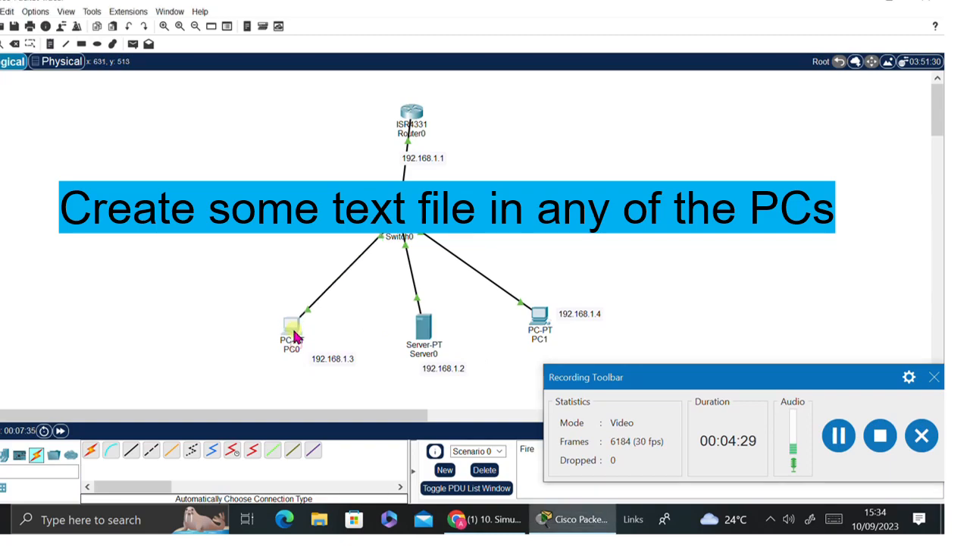
pyautogui.moveTo(329, 368); pyautogui.dragTo(312, 353)
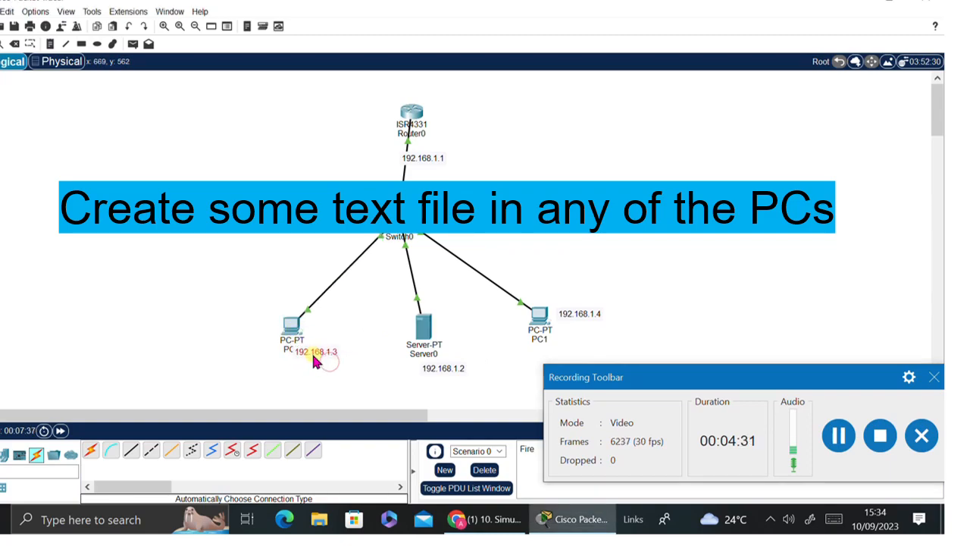
# - In PC0's Text Editor, save "This is for pratice" as pratice.txt
pyautogui.click(292, 328)
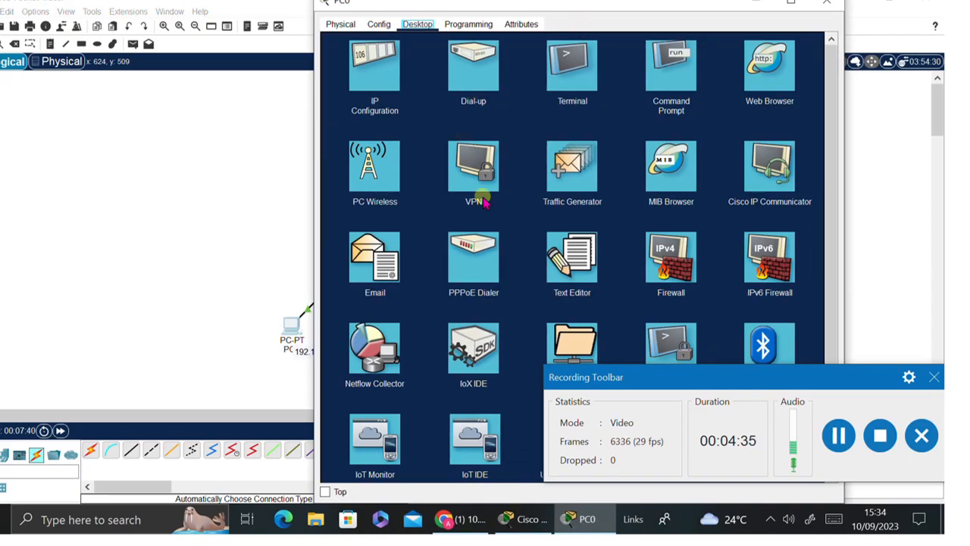
pyautogui.click(574, 262)
pyautogui.click(365, 100)
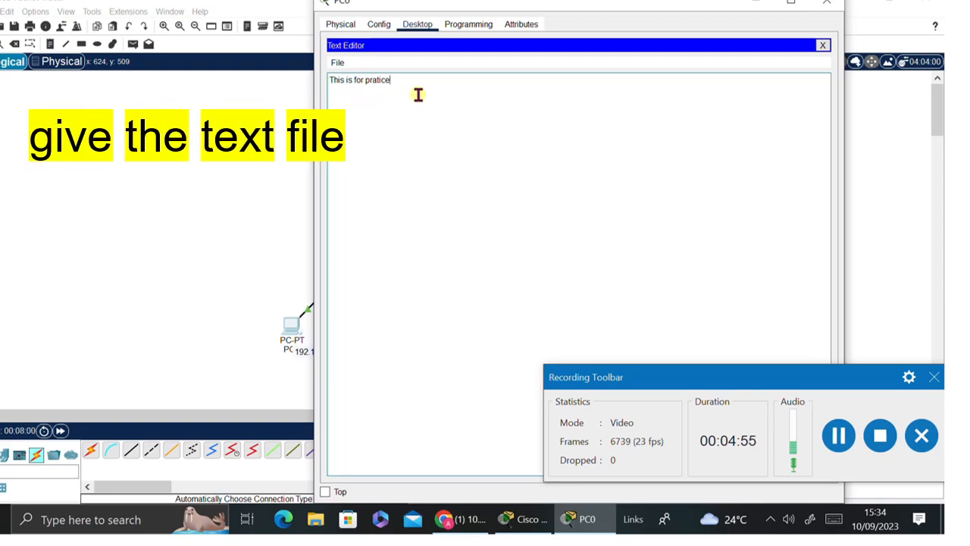
pyautogui.click(823, 45)
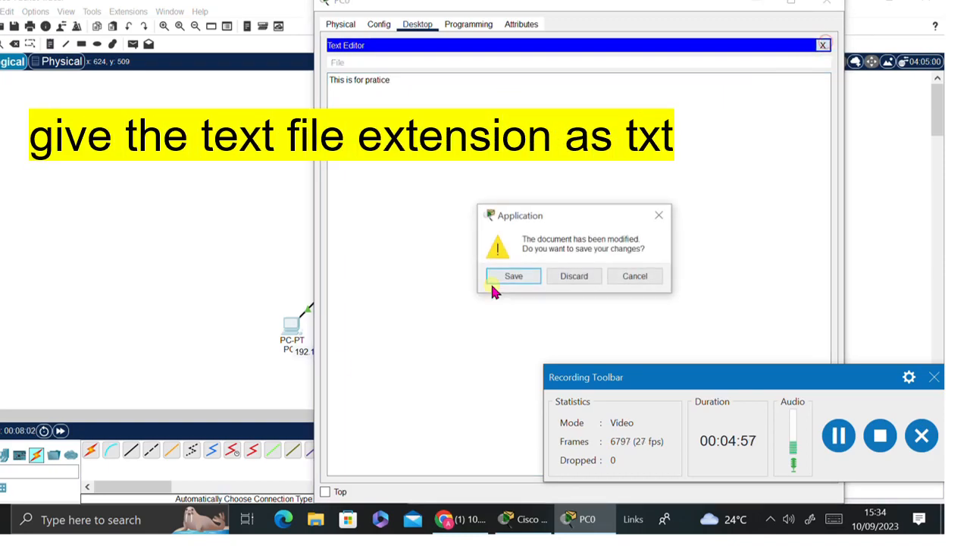
pyautogui.click(505, 280)
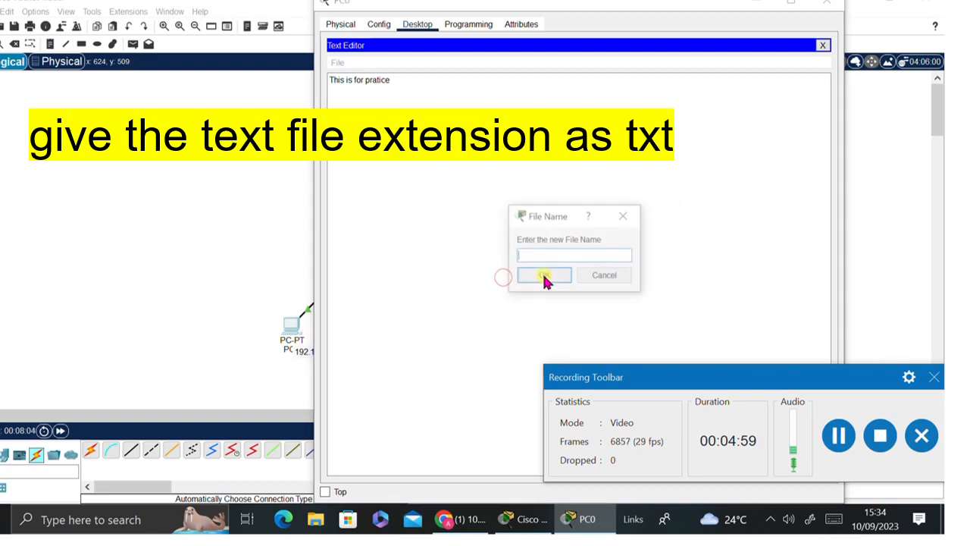
pyautogui.click(543, 255)
pyautogui.write('pratice')
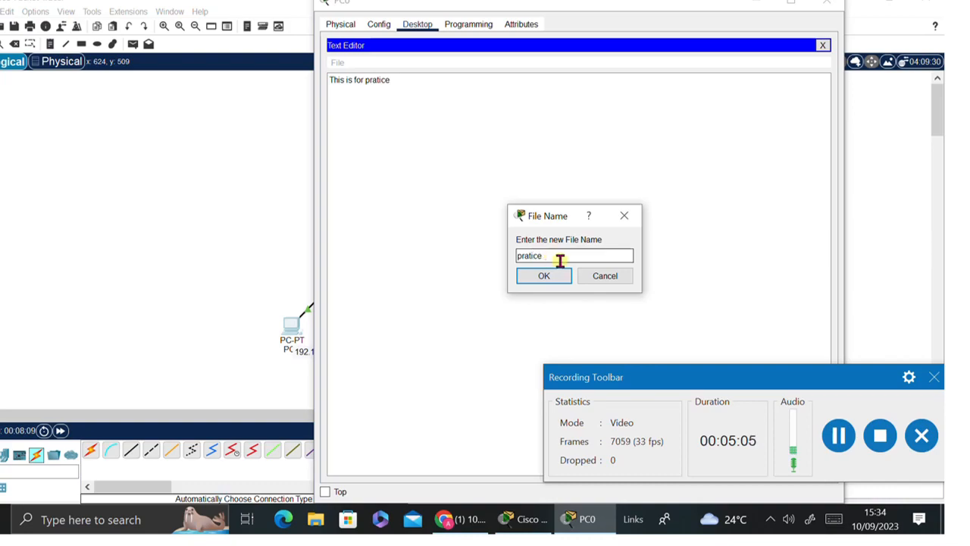
pyautogui.write('.txt')
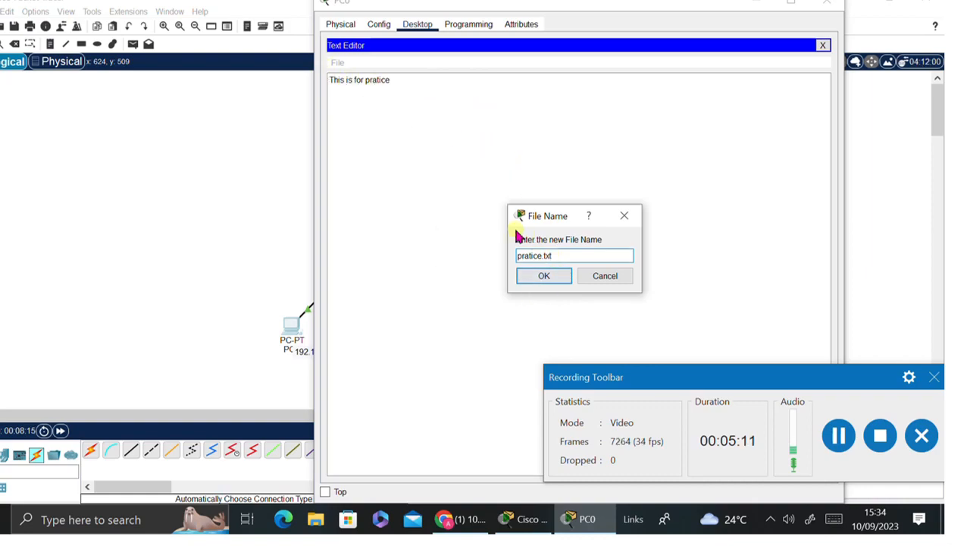
pyautogui.click(552, 278)
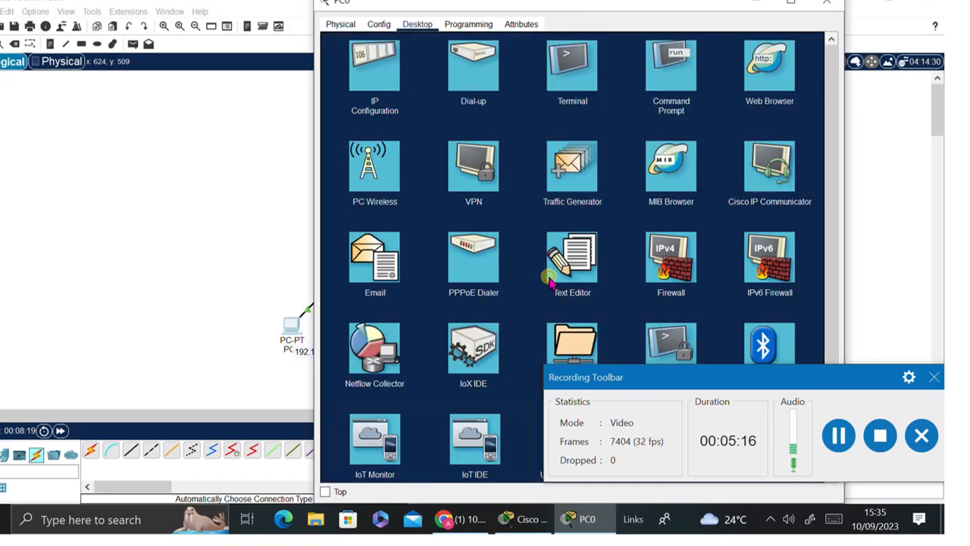
pyautogui.click(828, 4)
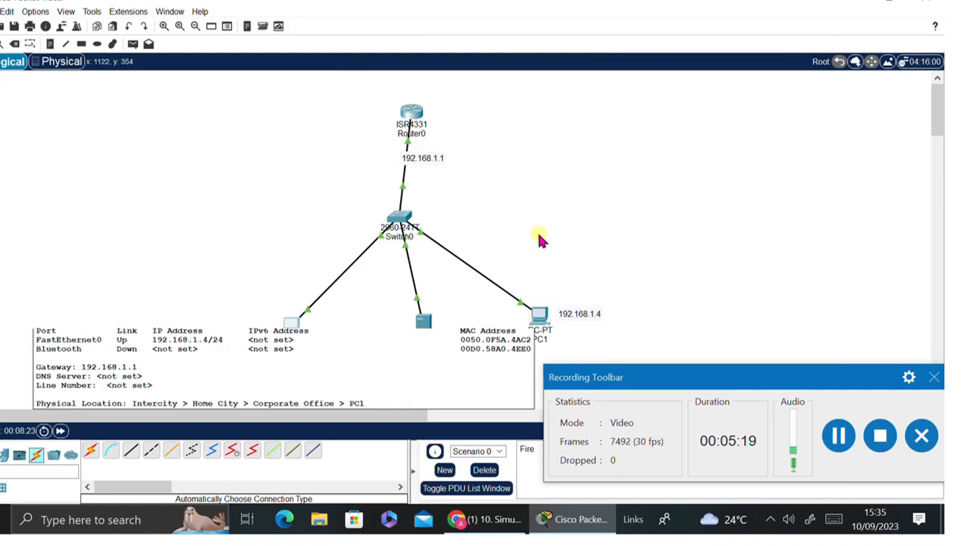
# - On PC1, write 'we are going to learn' in a new Text Editor document
pyautogui.click(537, 322)
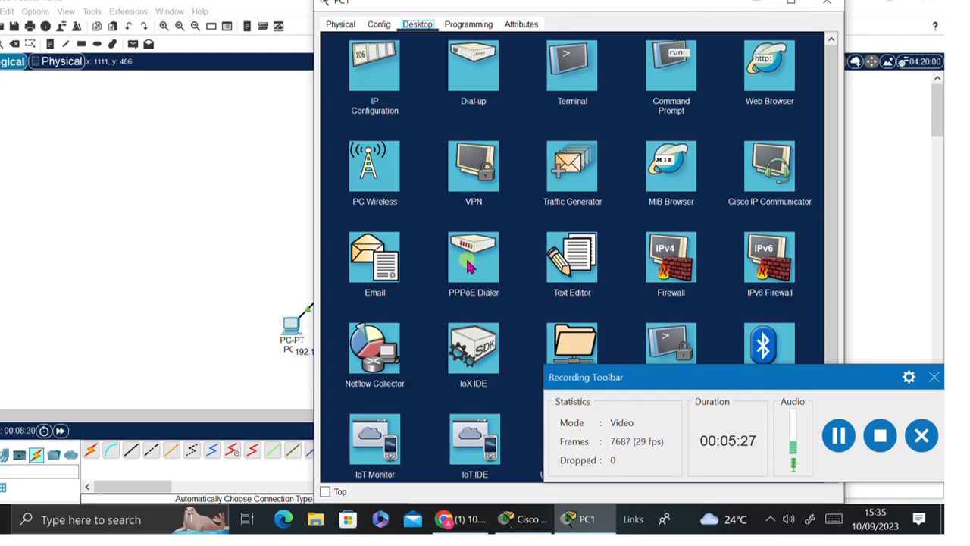
pyautogui.click(559, 260)
pyautogui.click(361, 100)
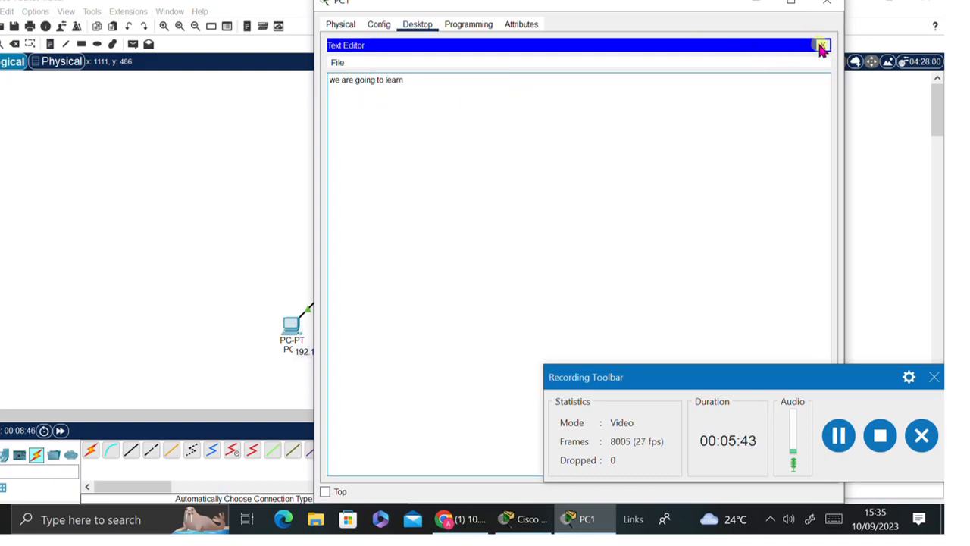
# - Save the document as learn.txt, then bring up PC1's Command Prompt
pyautogui.click(823, 46)
pyautogui.click(514, 277)
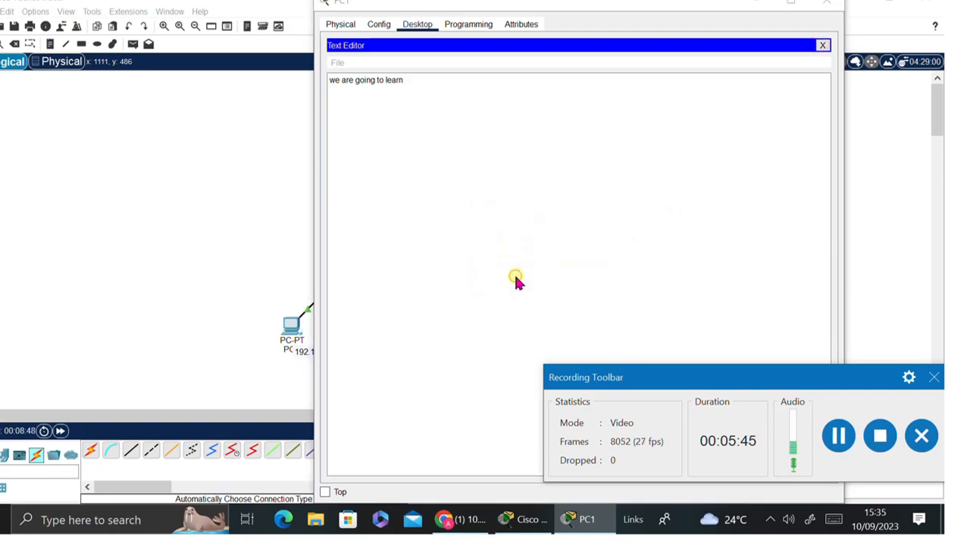
pyautogui.write('lea')
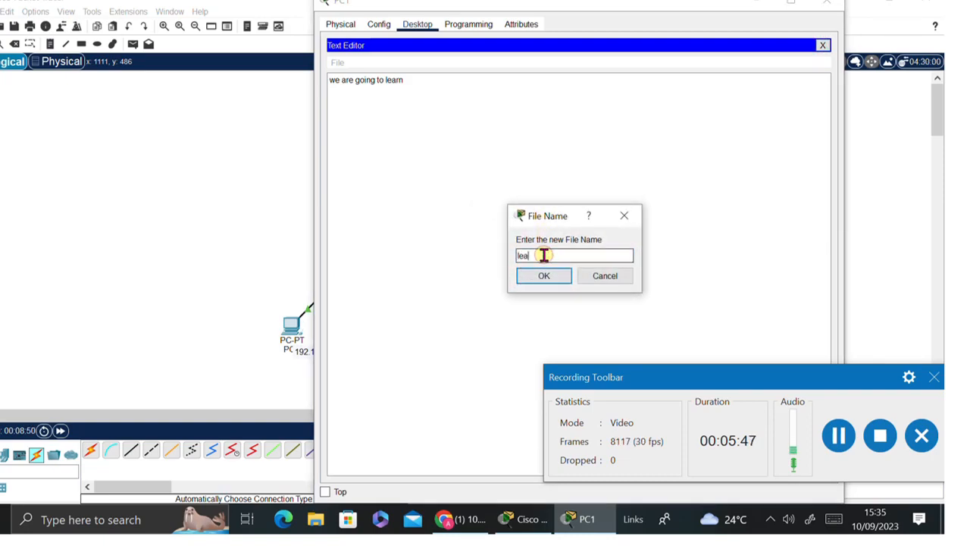
pyautogui.write('rn.txt')
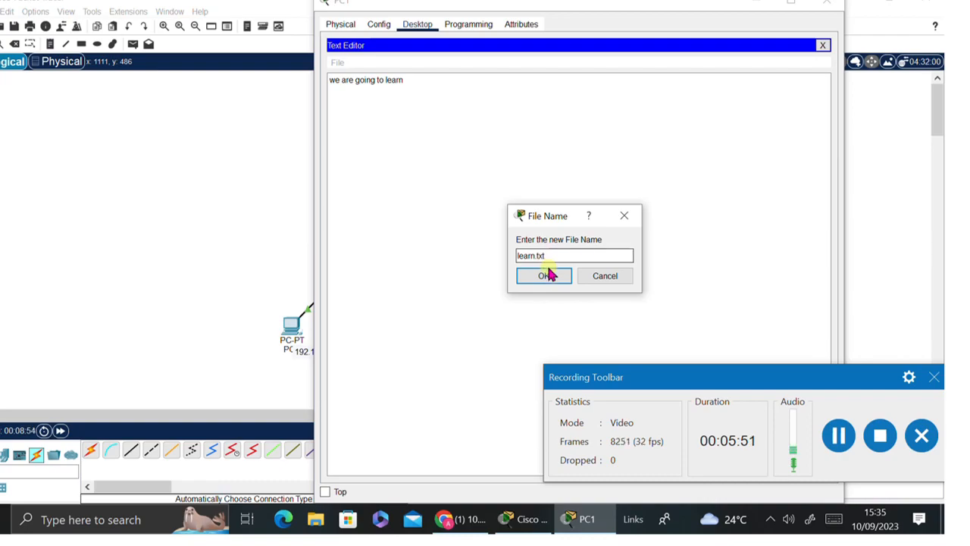
pyautogui.click(554, 278)
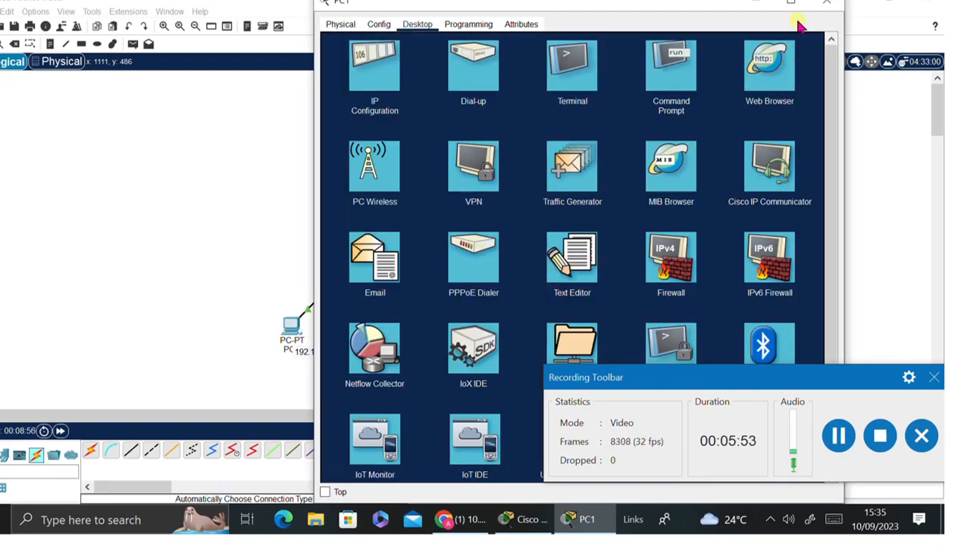
pyautogui.moveTo(711, 4); pyautogui.dragTo(613, 7)
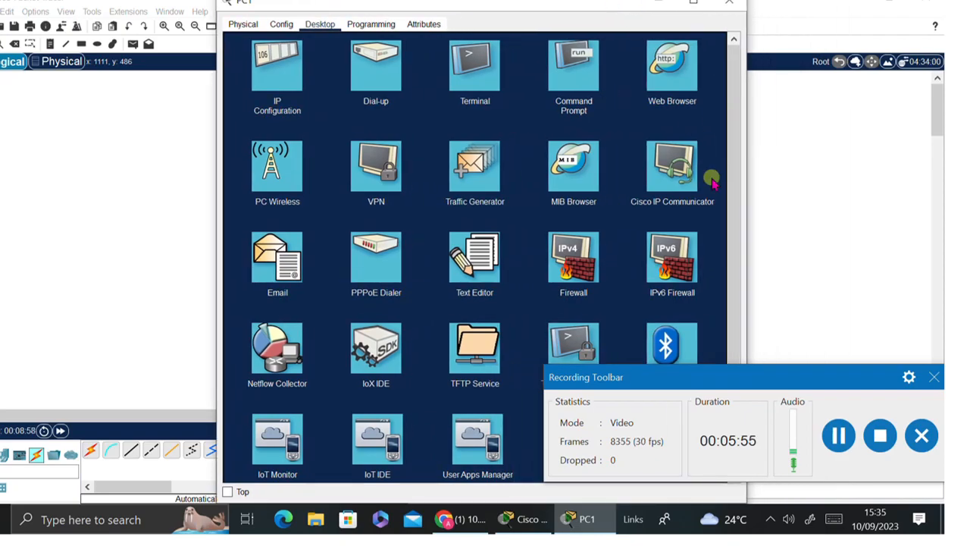
pyautogui.click(570, 80)
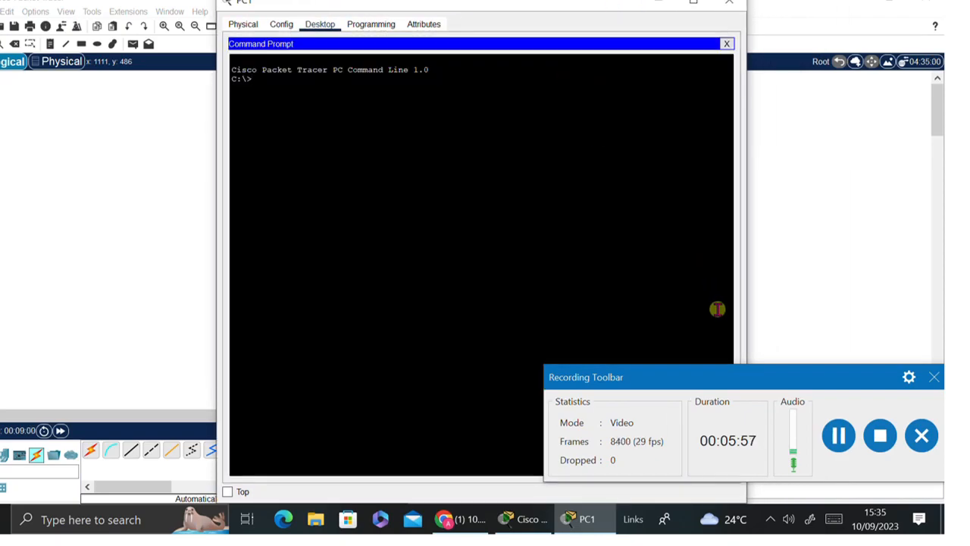
# - Run ftp in PC1's command prompt to view its usage
pyautogui.moveTo(709, 394); pyautogui.dragTo(736, 367)
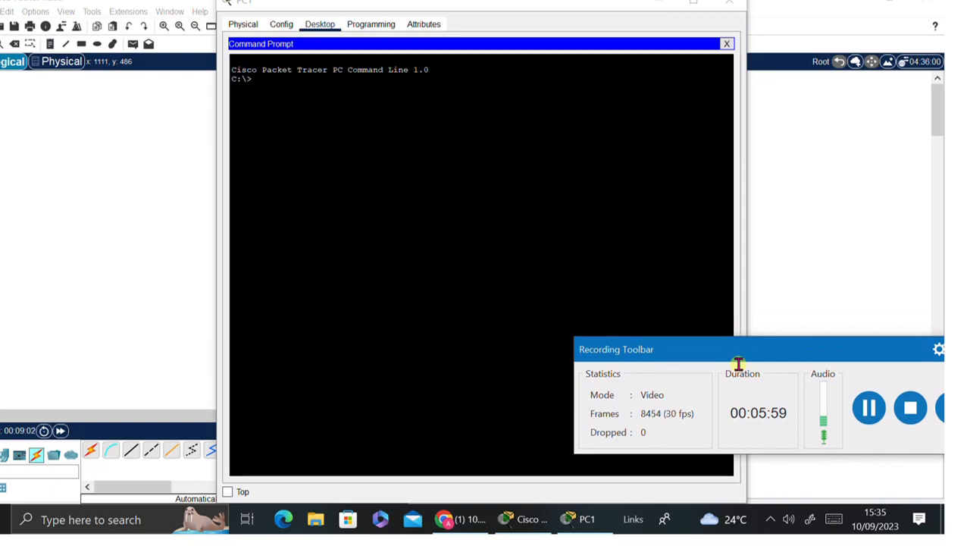
pyautogui.click(260, 82)
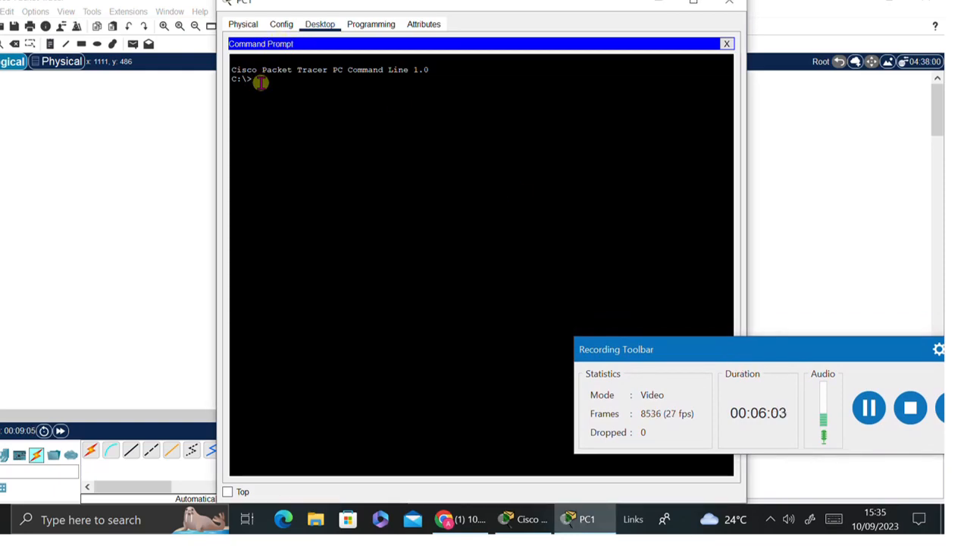
pyautogui.write('ftp')
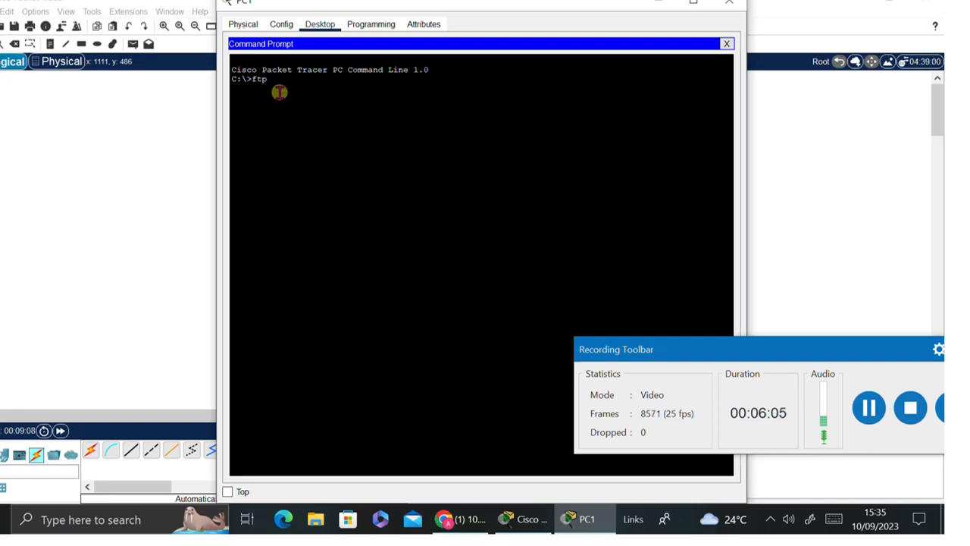
pyautogui.press('Return')
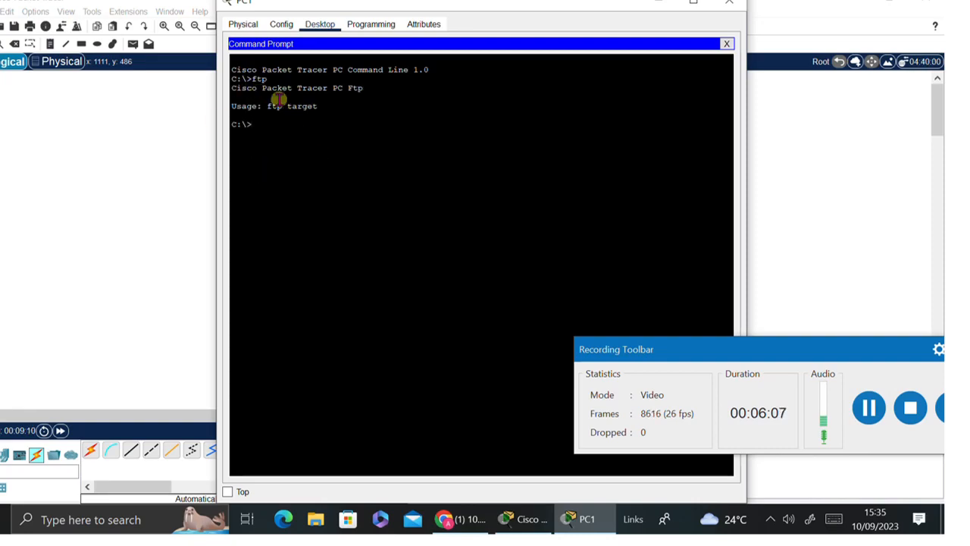
# - Connect to 192.168.1.2 by FTP and log in with the server's username and password
pyautogui.write('ftp')
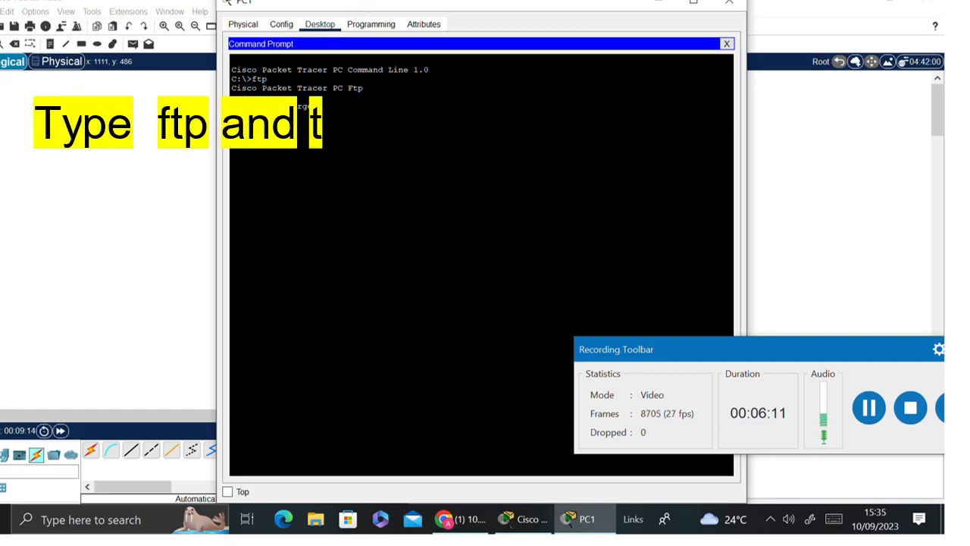
pyautogui.moveTo(385, 9); pyautogui.dragTo(643, 93)
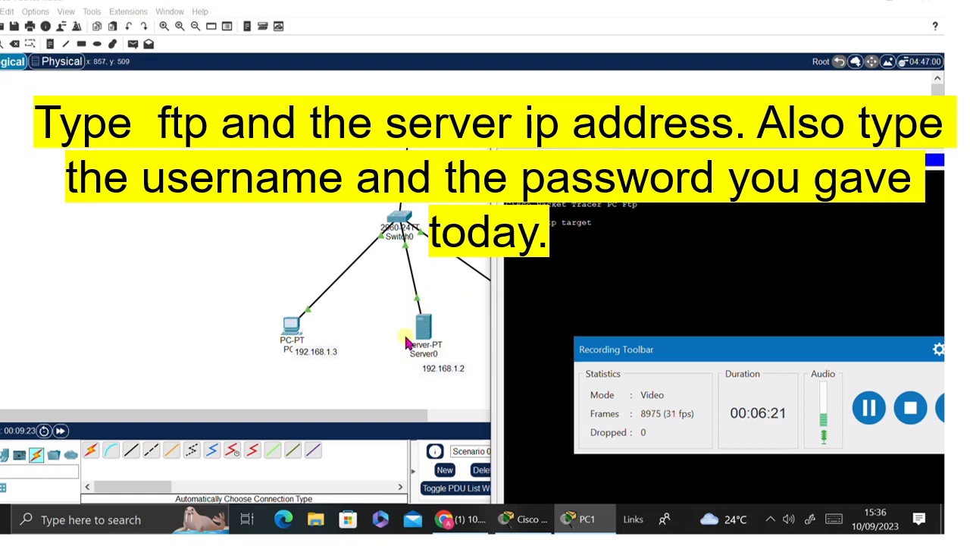
pyautogui.moveTo(691, 121); pyautogui.dragTo(406, 37)
pyautogui.write('192.168.1.2')
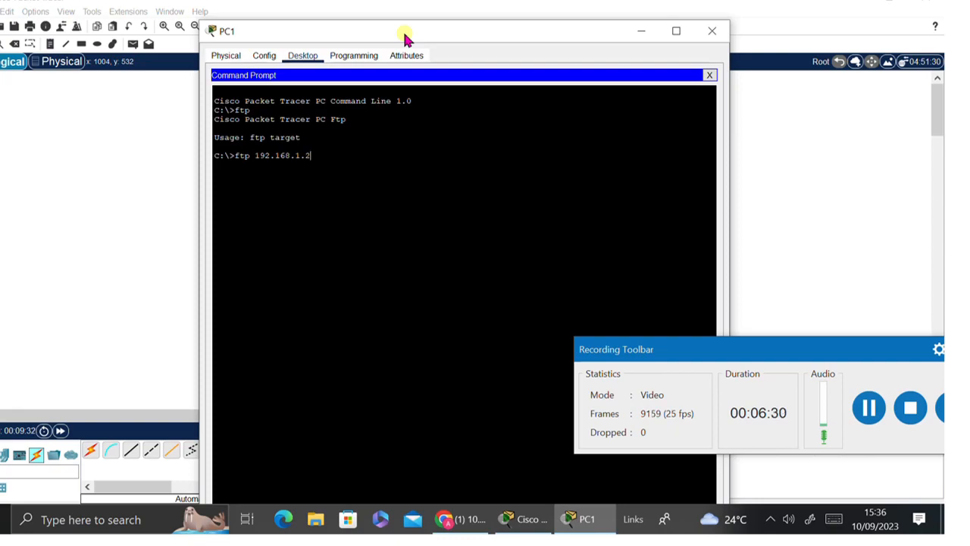
pyautogui.press('Return')
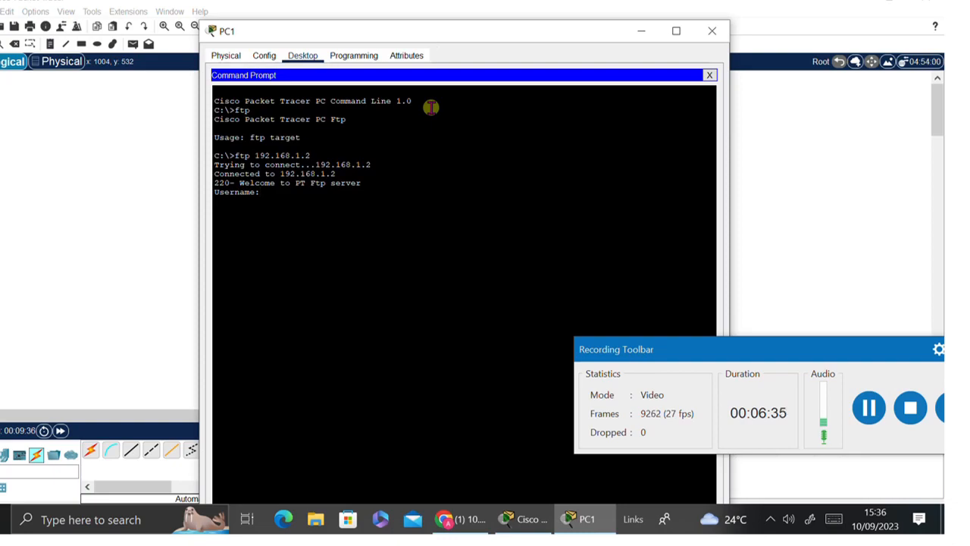
pyautogui.write('y')
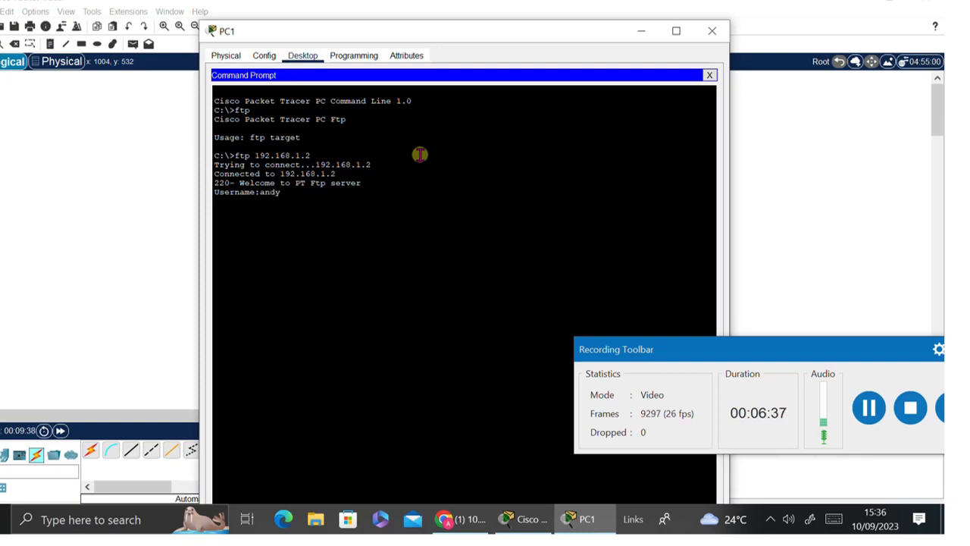
pyautogui.press('Return')
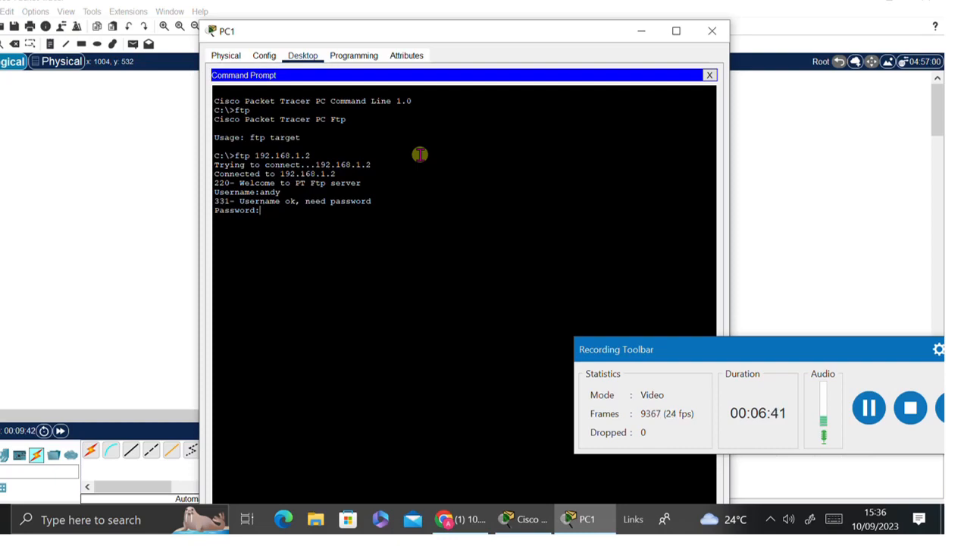
pyautogui.press('Return')
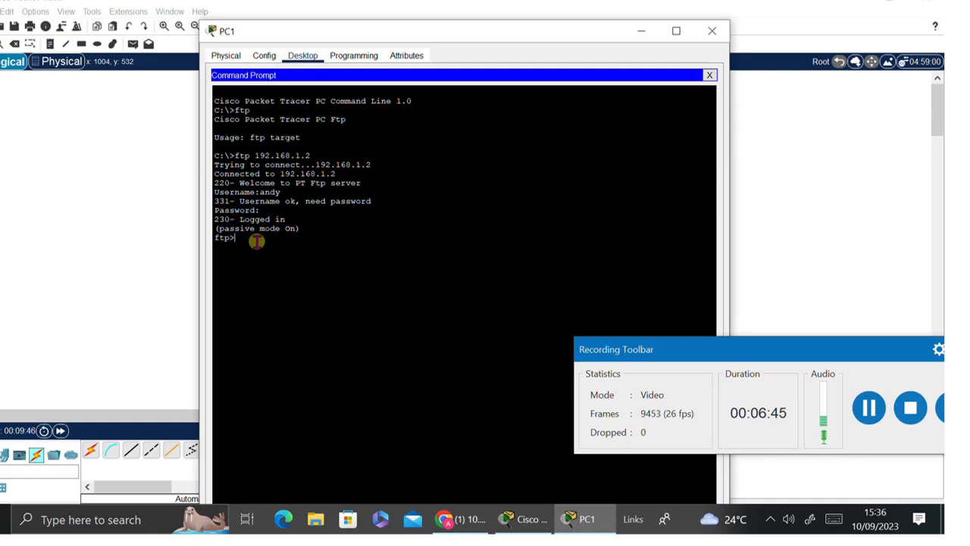
# - Upload learn.txt from PC1 with 'put learn.txt'
pyautogui.moveTo(511, 29); pyautogui.dragTo(491, 54)
pyautogui.write('lear')
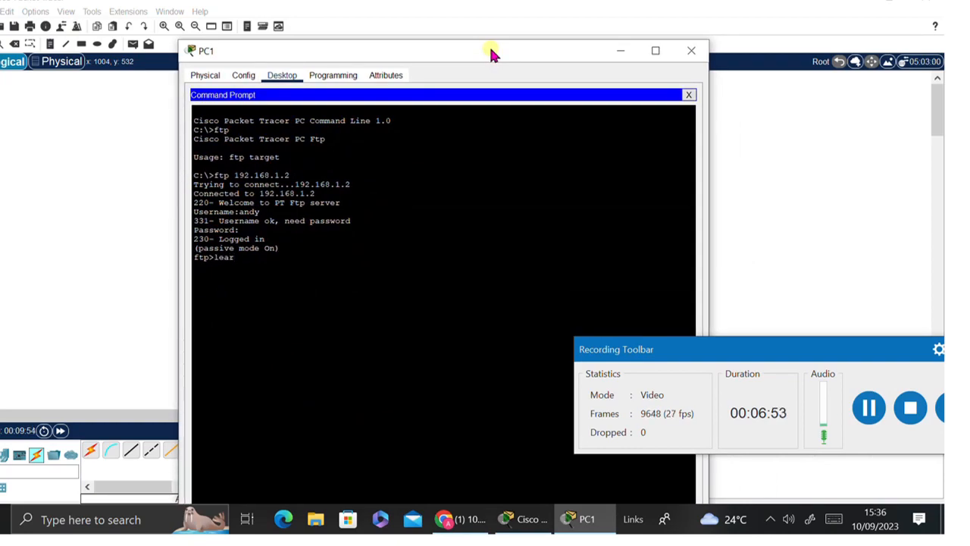
pyautogui.write('n.txt')
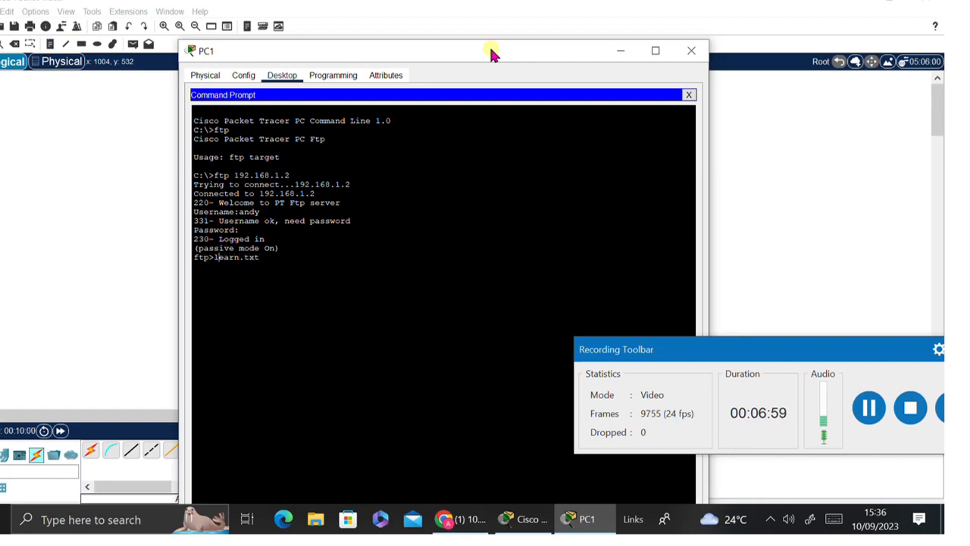
pyautogui.write('put')
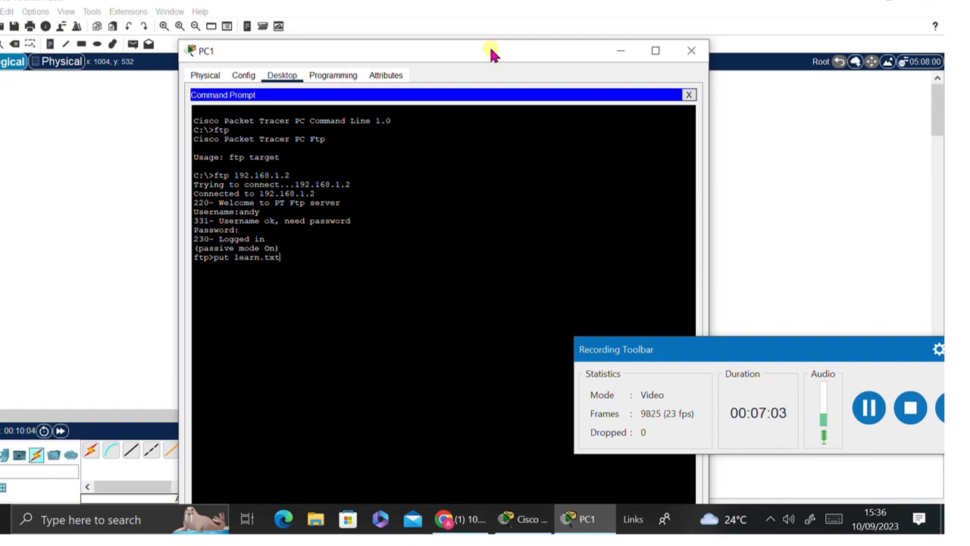
pyautogui.press('Return')
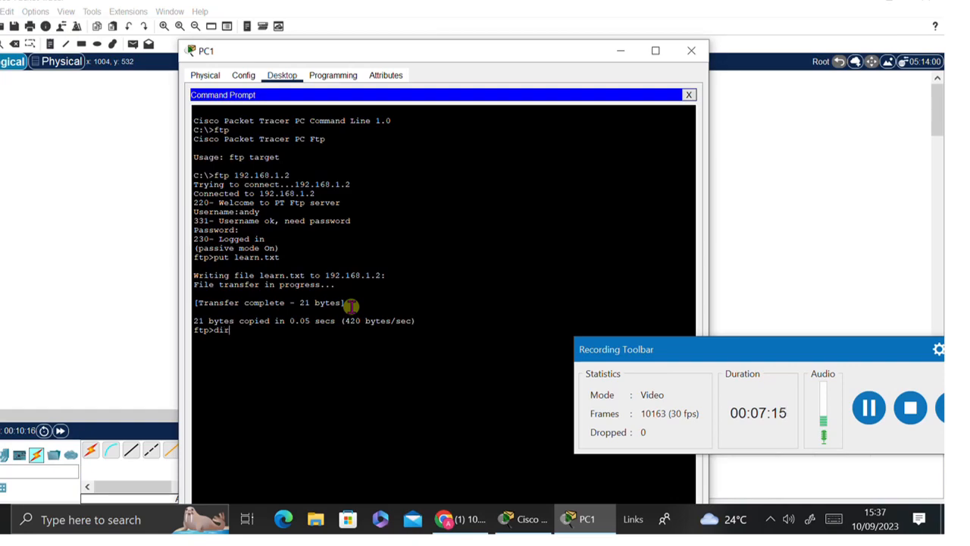
# - List the server's files with dir and confirm learn.txt (21 bytes) is there
pyautogui.press('Return')
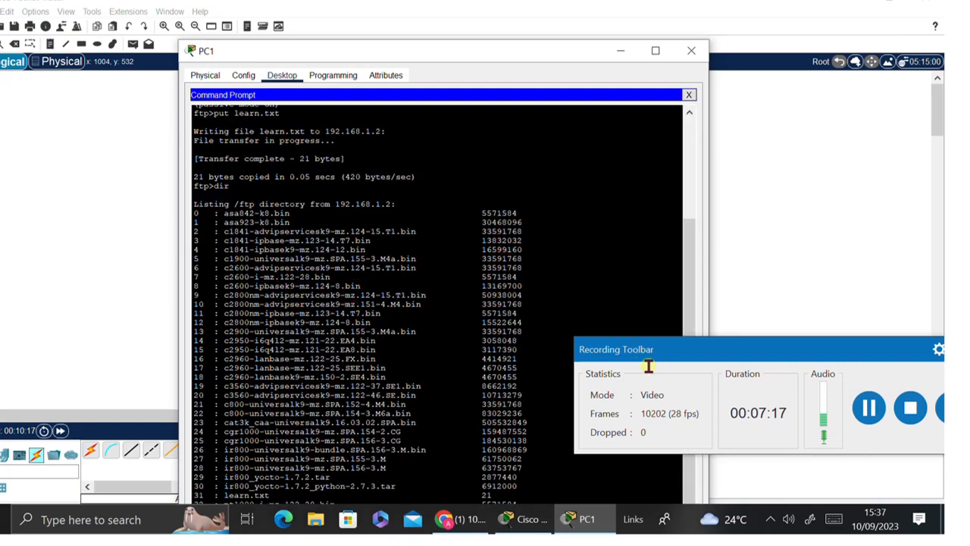
pyautogui.moveTo(692, 293); pyautogui.dragTo(723, 440)
pyautogui.click(695, 354)
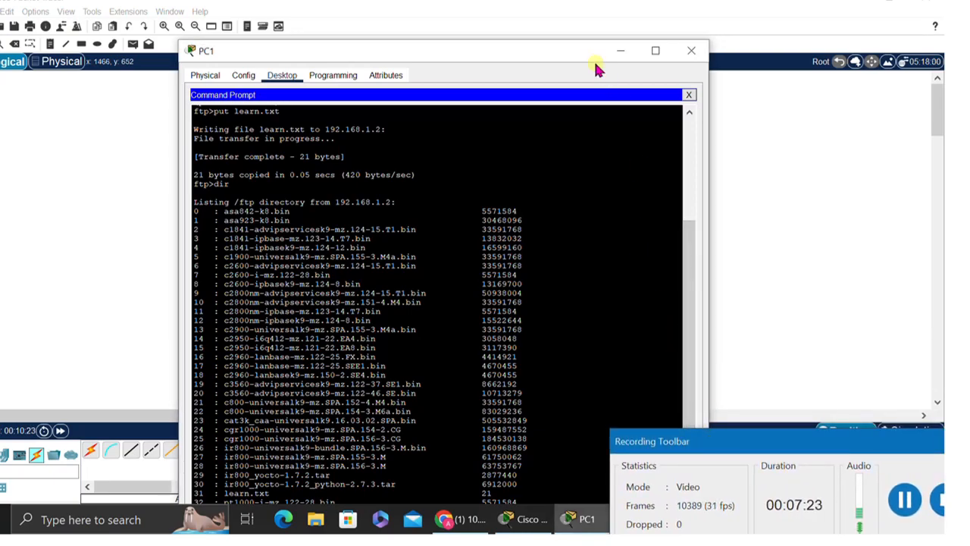
pyautogui.moveTo(589, 54); pyautogui.dragTo(589, 13)
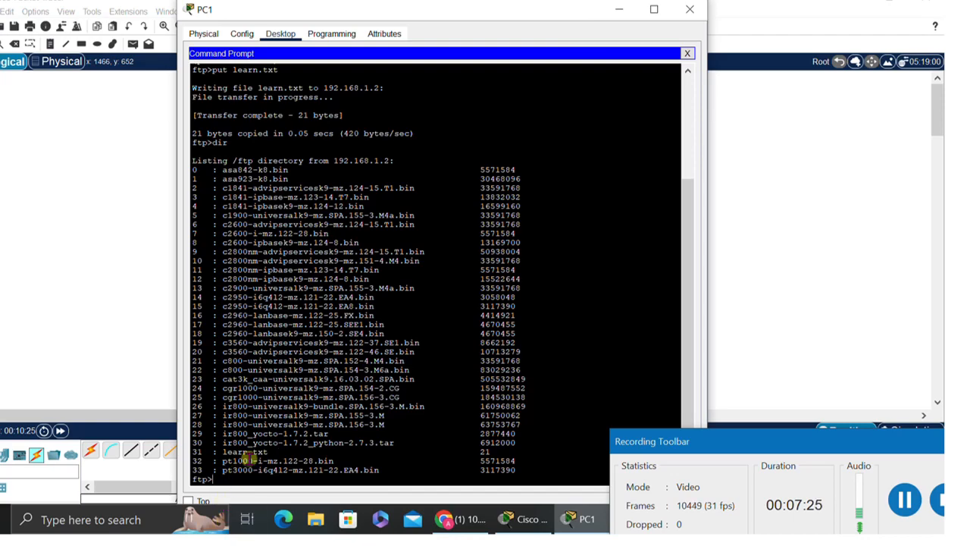
pyautogui.moveTo(267, 452); pyautogui.dragTo(215, 446)
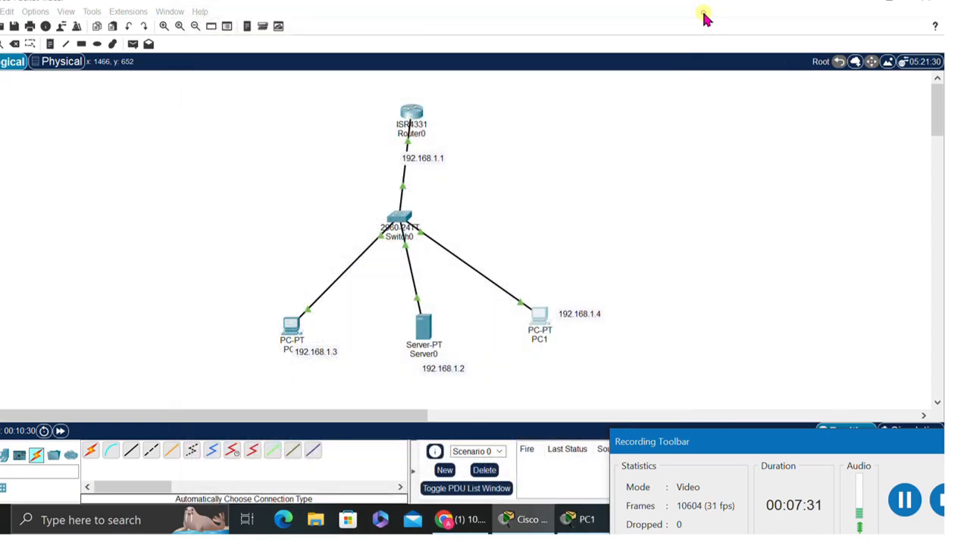
# - Close PC1's window and open PC0's Command Prompt
pyautogui.click(689, 10)
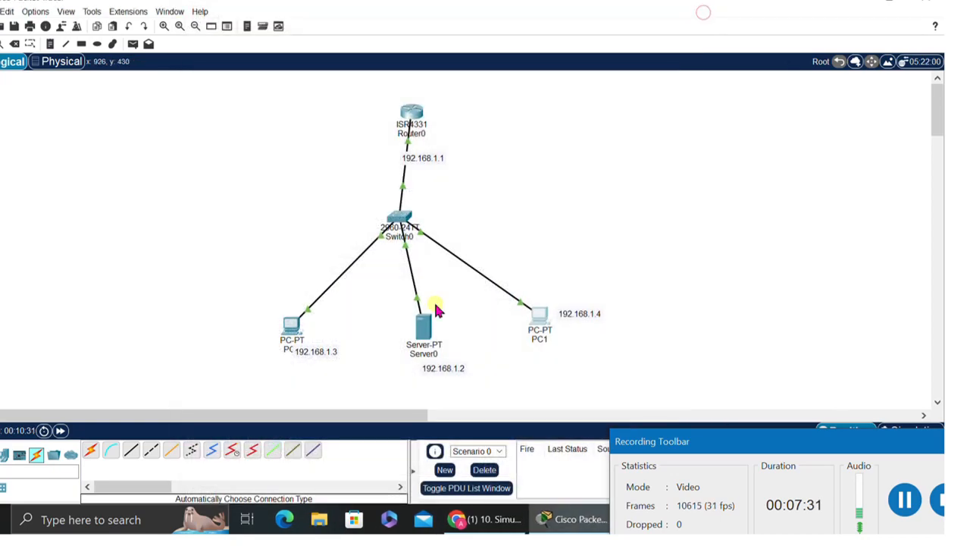
pyautogui.click(289, 341)
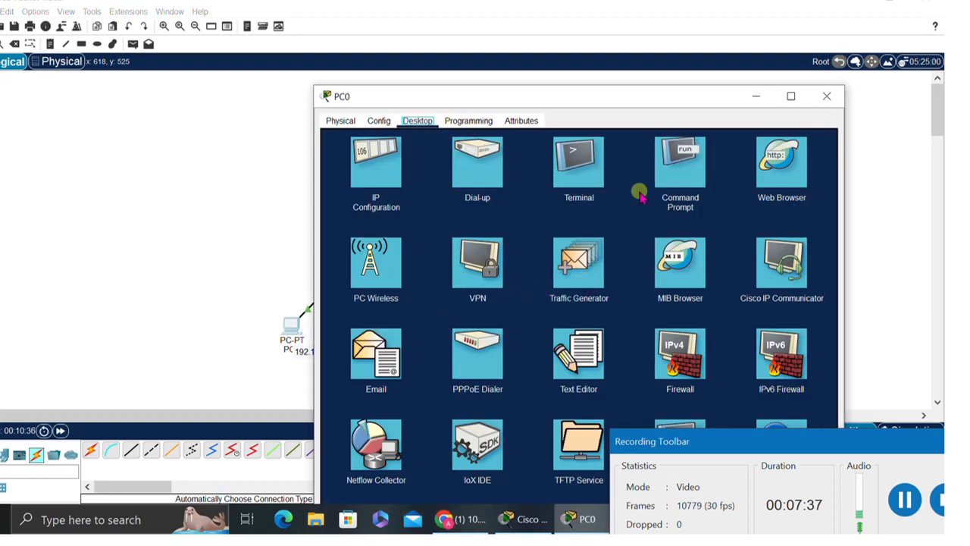
pyautogui.click(682, 170)
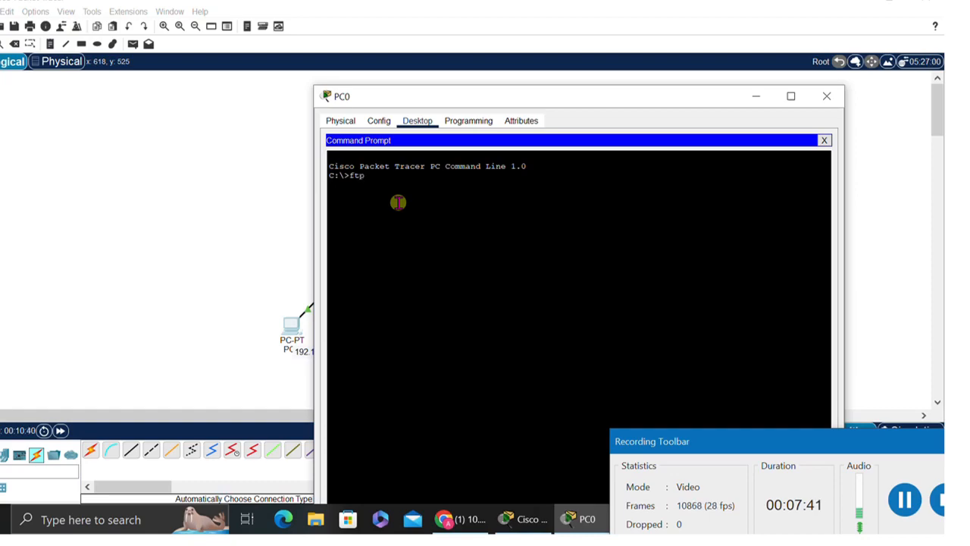
# - From PC0, run ftp 192.168.1.2 and log in with the FTP username and password
pyautogui.write('ftp')
pyautogui.press('Return')
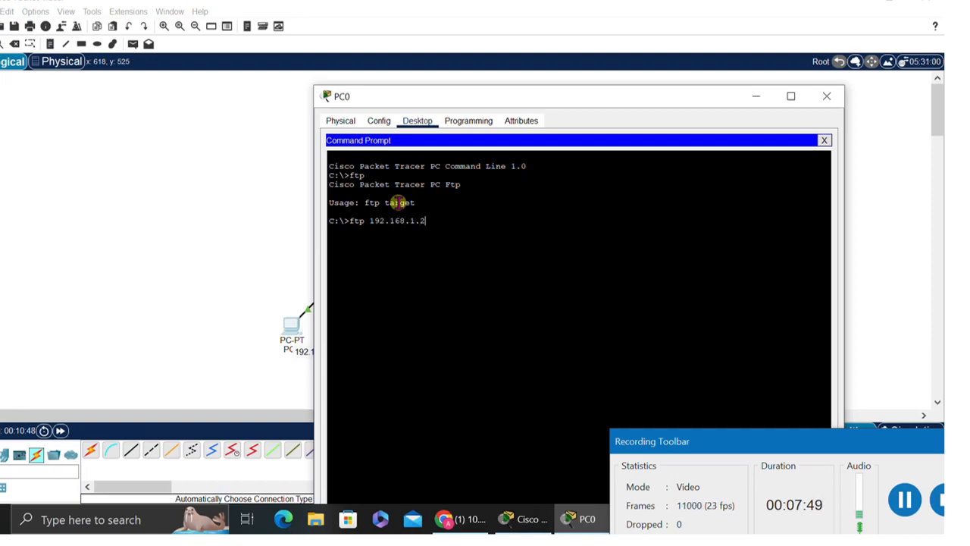
pyautogui.press('Return')
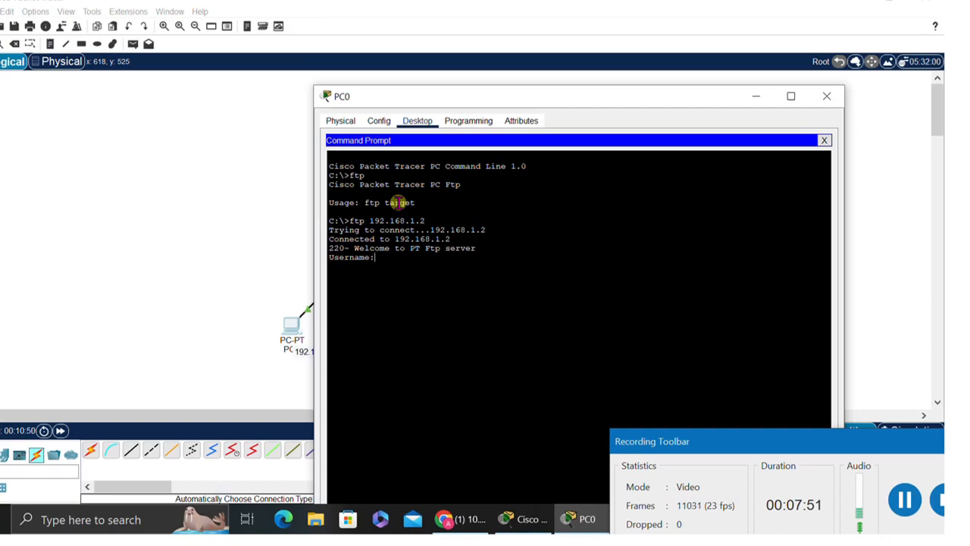
pyautogui.press('Return')
pyautogui.press('Return')
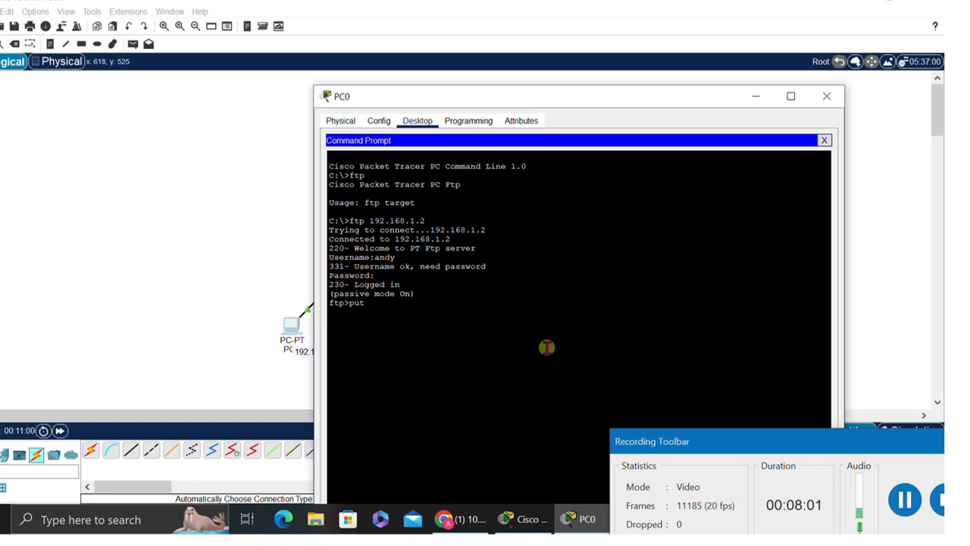
# - Upload pratice.txt with 'put pratice.txt' and list the server's files with dir
pyautogui.write('put')
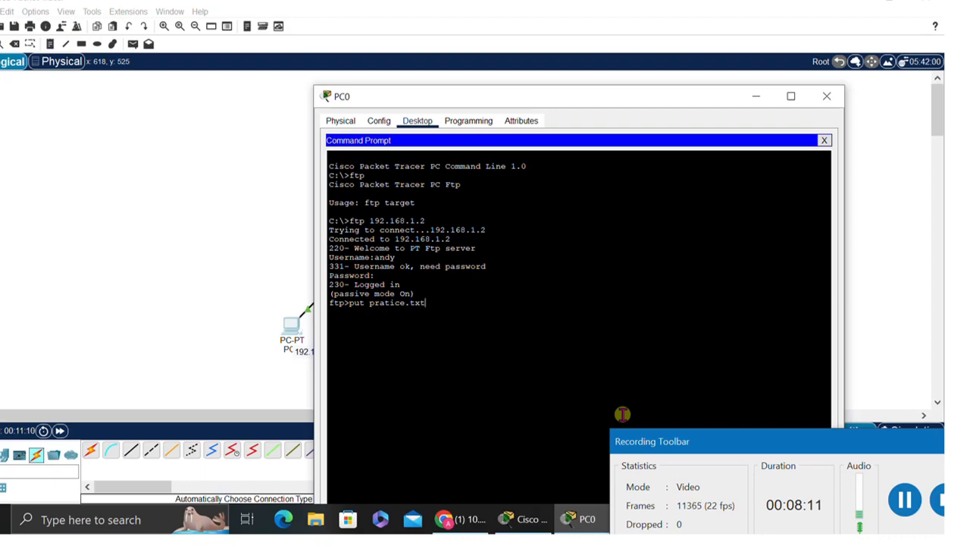
pyautogui.press('Return')
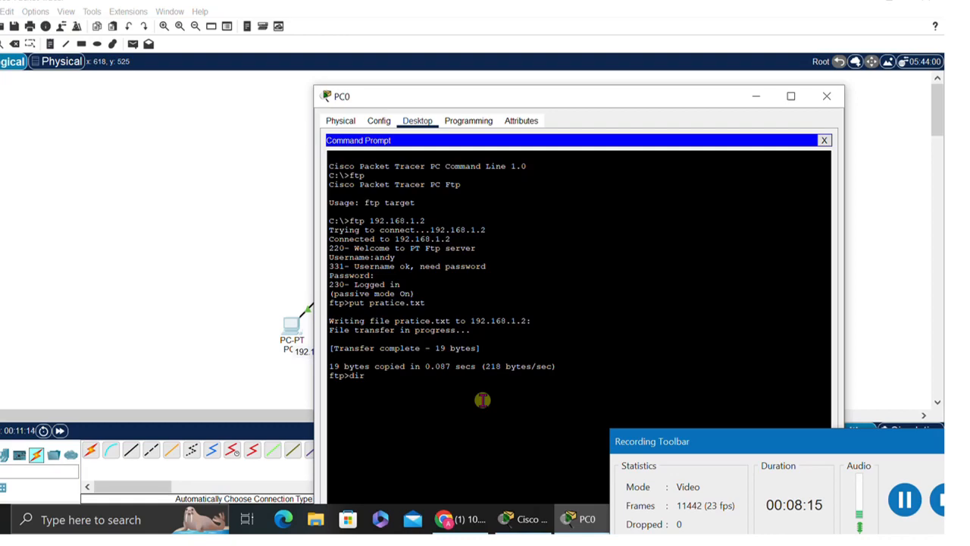
pyautogui.write('dir')
pyautogui.press('Return')
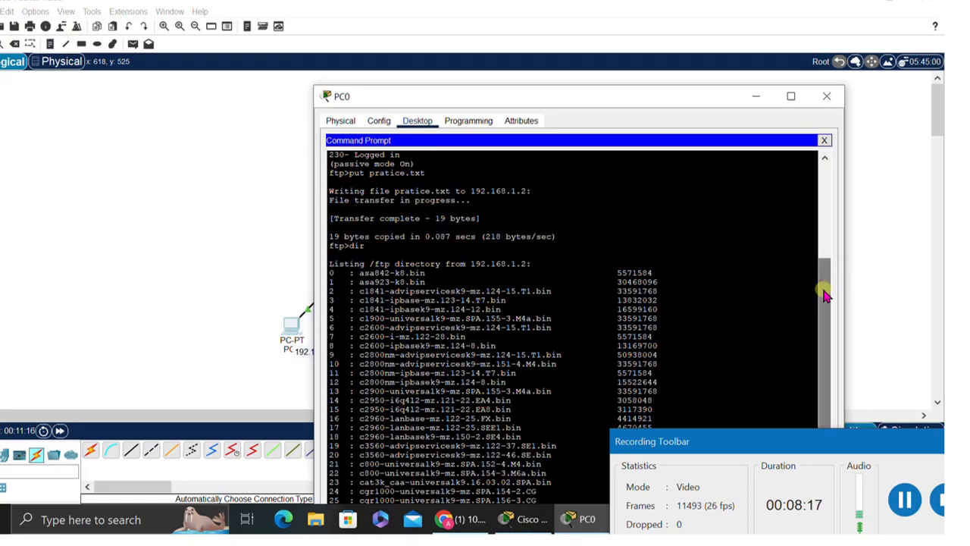
# - Check learn.txt and pratice.txt in the listing, then download learn.txt with 'get learn.txt'
pyautogui.moveTo(825, 291); pyautogui.dragTo(825, 351)
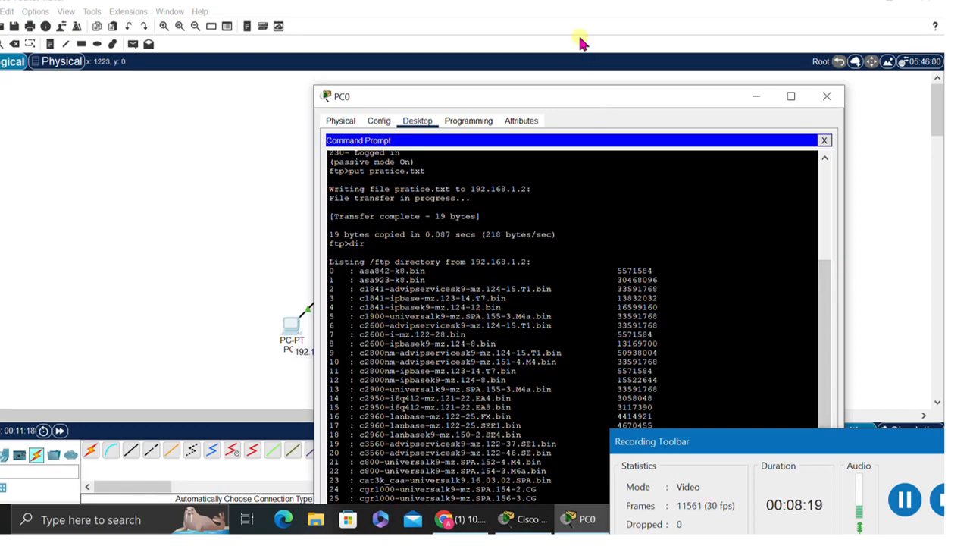
pyautogui.moveTo(588, 101); pyautogui.dragTo(579, 23)
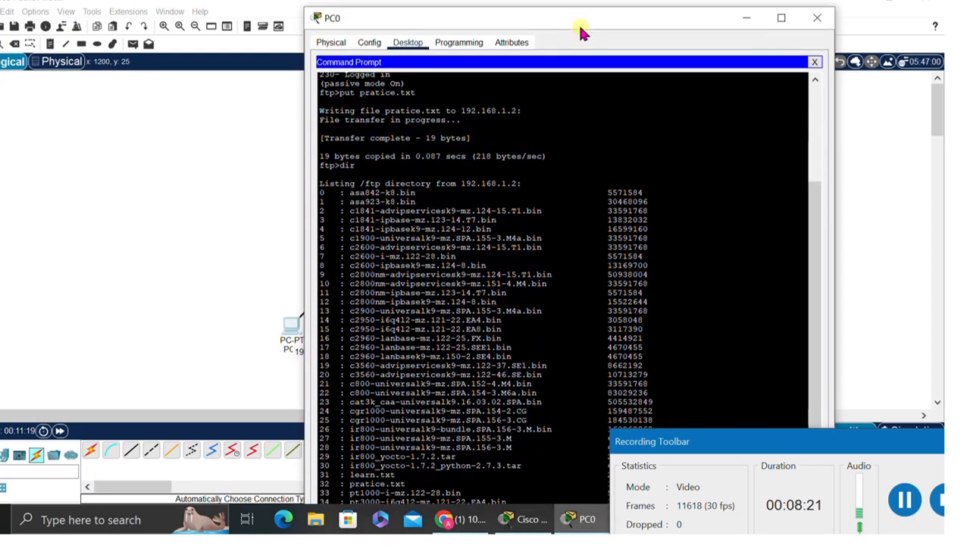
pyautogui.moveTo(410, 485); pyautogui.dragTo(339, 483)
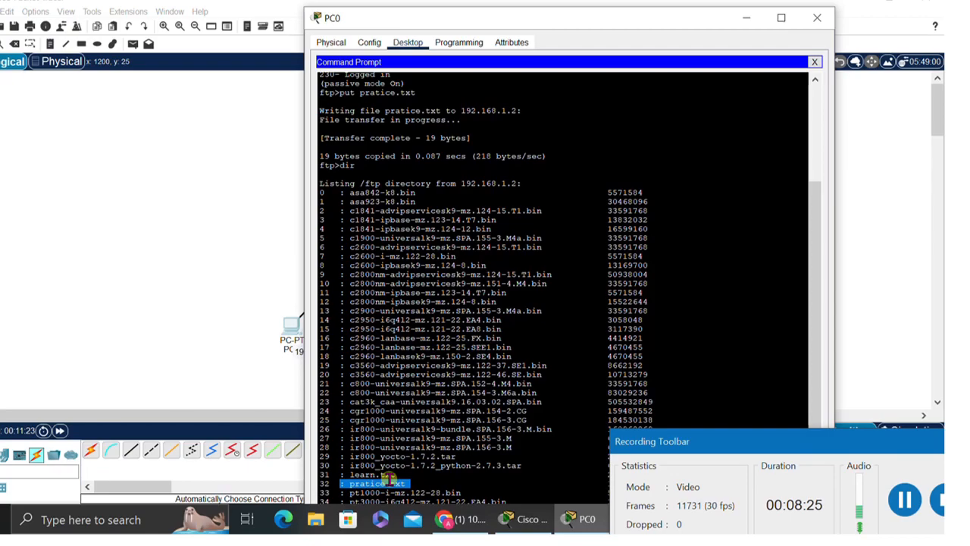
pyautogui.moveTo(396, 475); pyautogui.dragTo(333, 467)
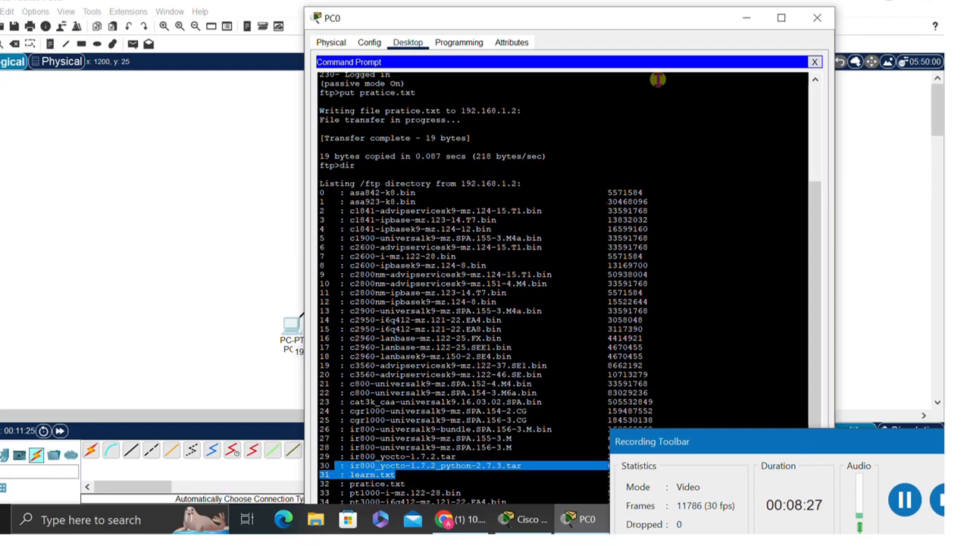
pyautogui.moveTo(631, 22)
pyautogui.mouseDown()
pyautogui.moveTo(641, 12)
pyautogui.moveTo(633, 4)
pyautogui.mouseUp()
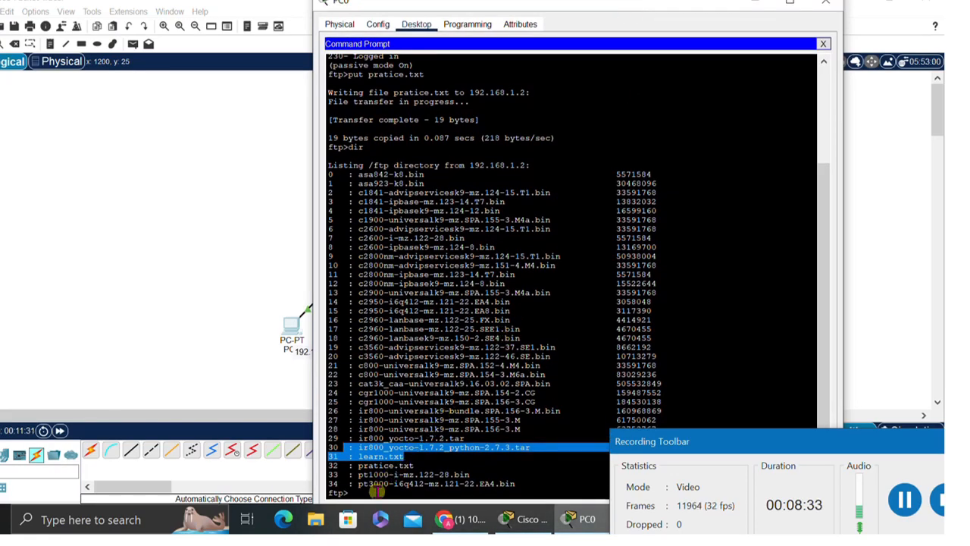
pyautogui.click(377, 492)
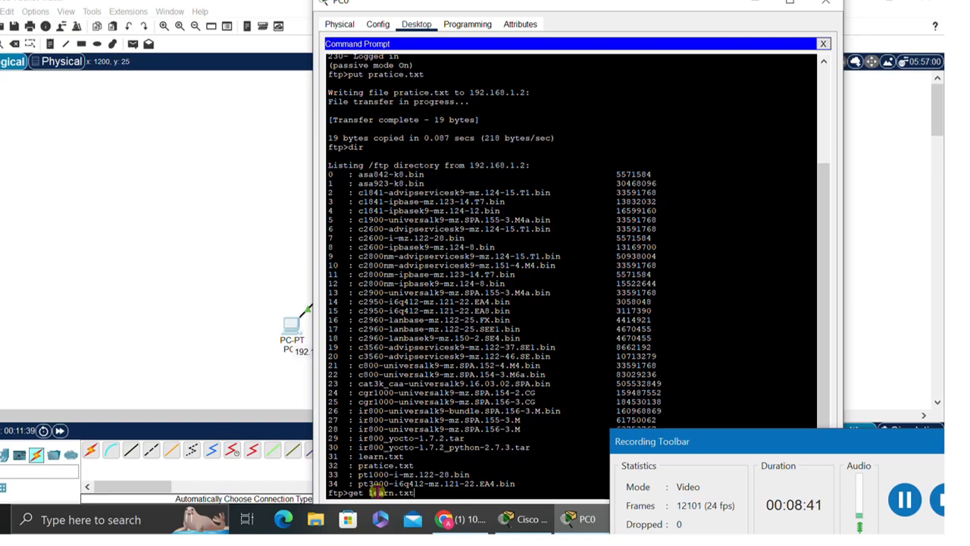
pyautogui.press('Return')
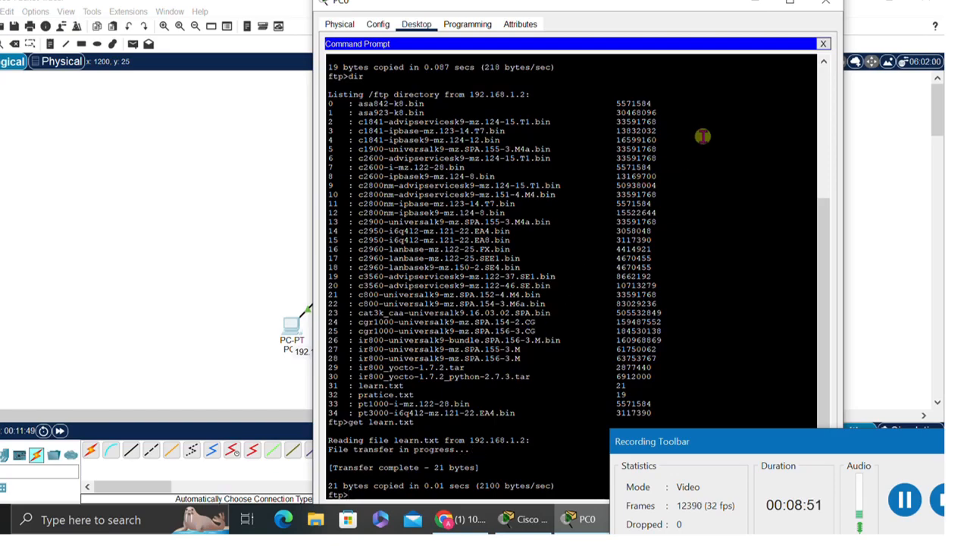
# - Close PC0 and open Server0's Services > FTP page listing its two user accounts and files
pyautogui.moveTo(724, 4); pyautogui.dragTo(656, 112)
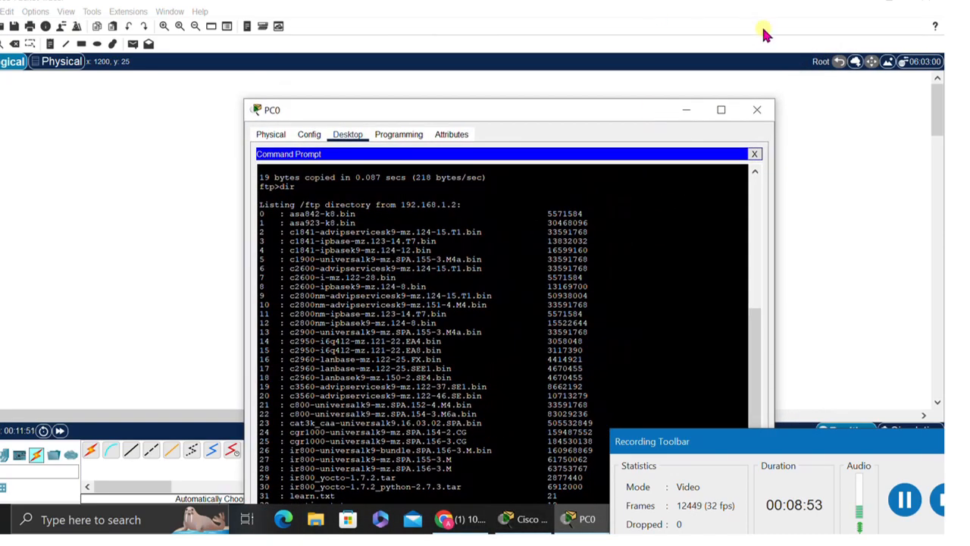
pyautogui.click(756, 110)
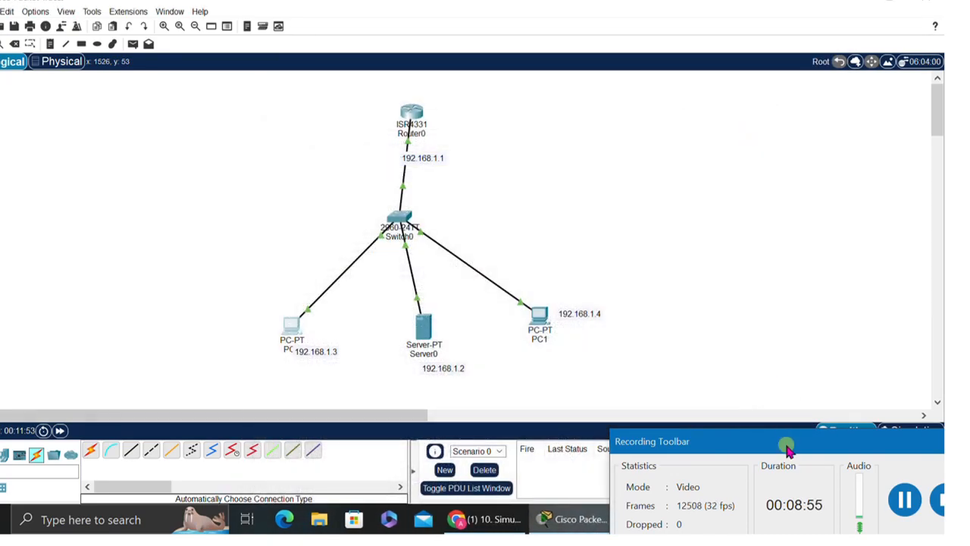
pyautogui.moveTo(788, 451); pyautogui.dragTo(808, 180)
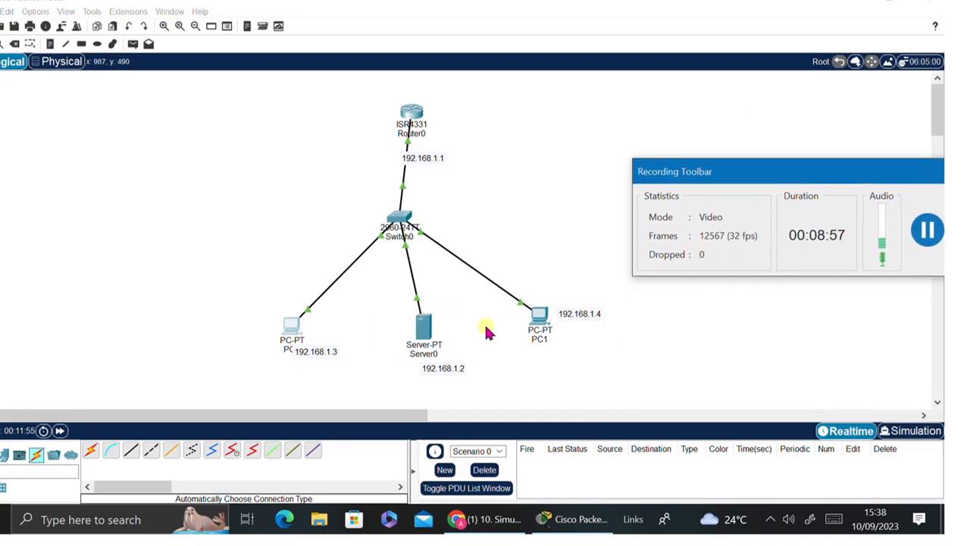
pyautogui.click(420, 334)
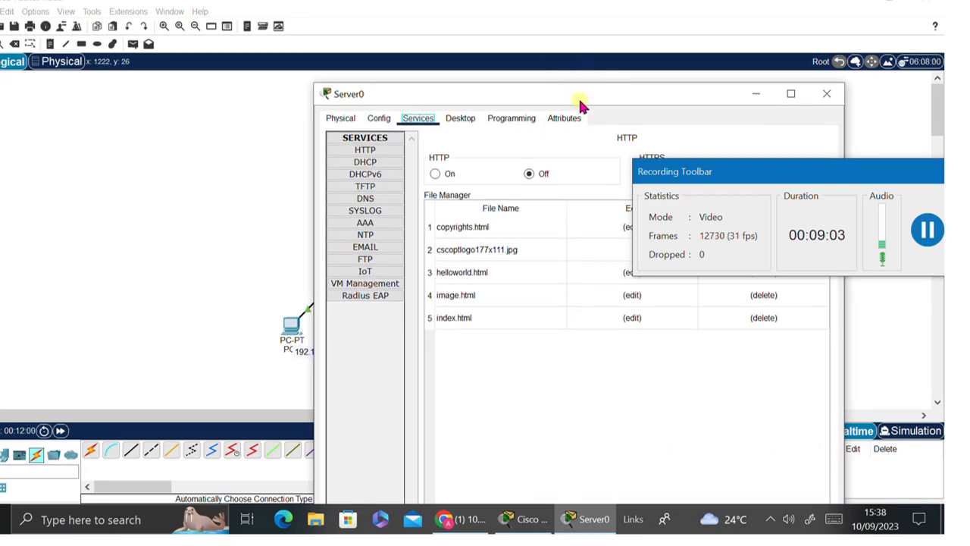
pyautogui.moveTo(606, 97); pyautogui.dragTo(440, 20)
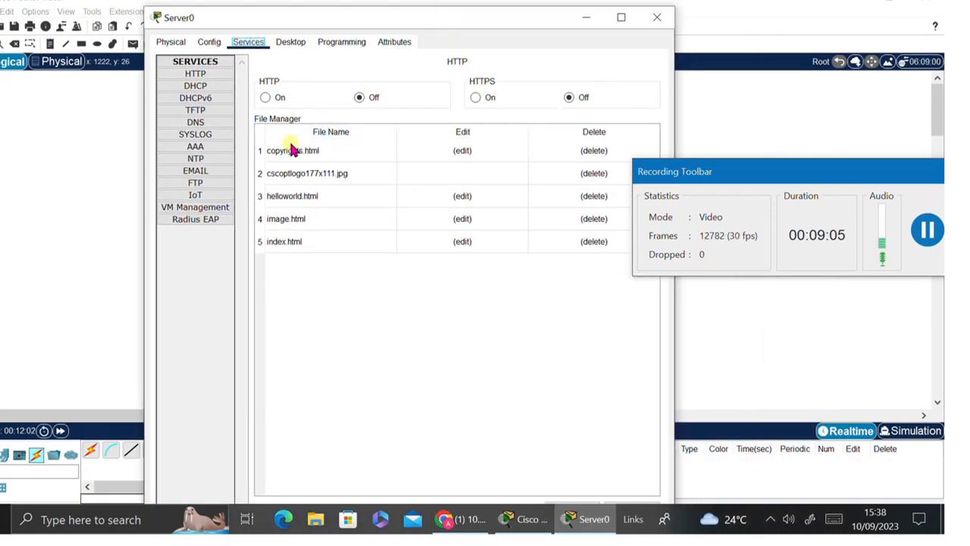
pyautogui.click(201, 186)
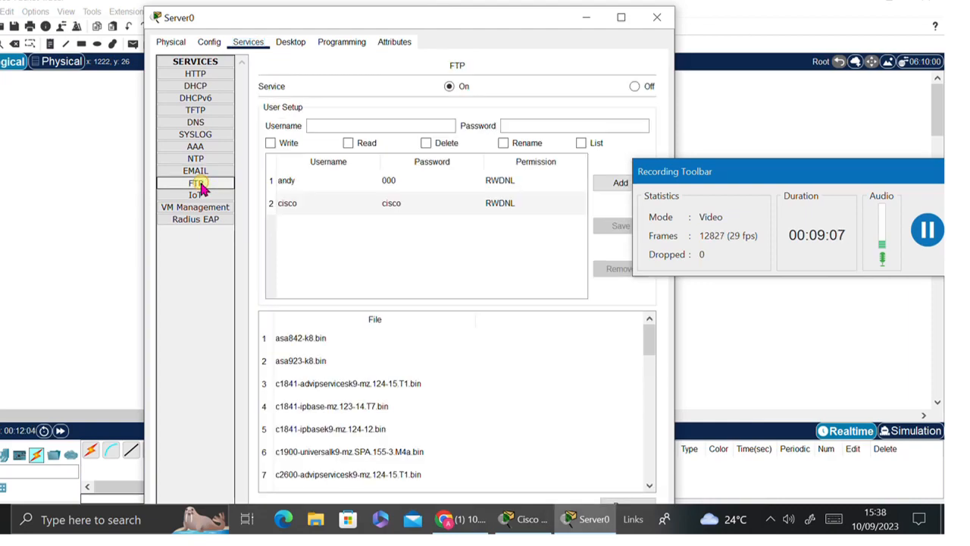